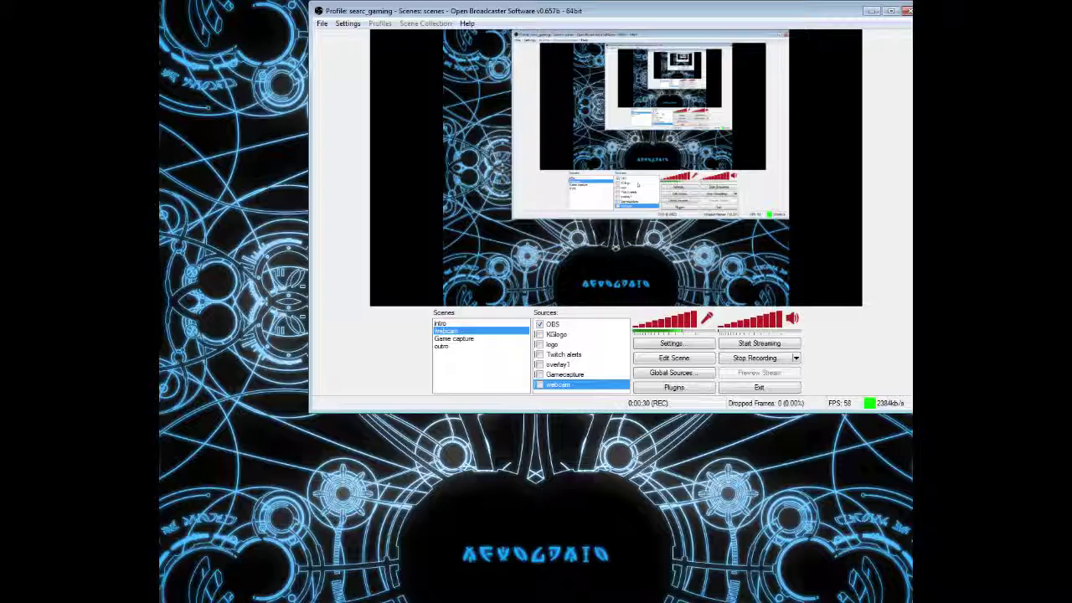
- Add a window capture named "testing stuff" to the global sources
left_click(686, 376)
left_click_drag(565, 213, 587, 137)
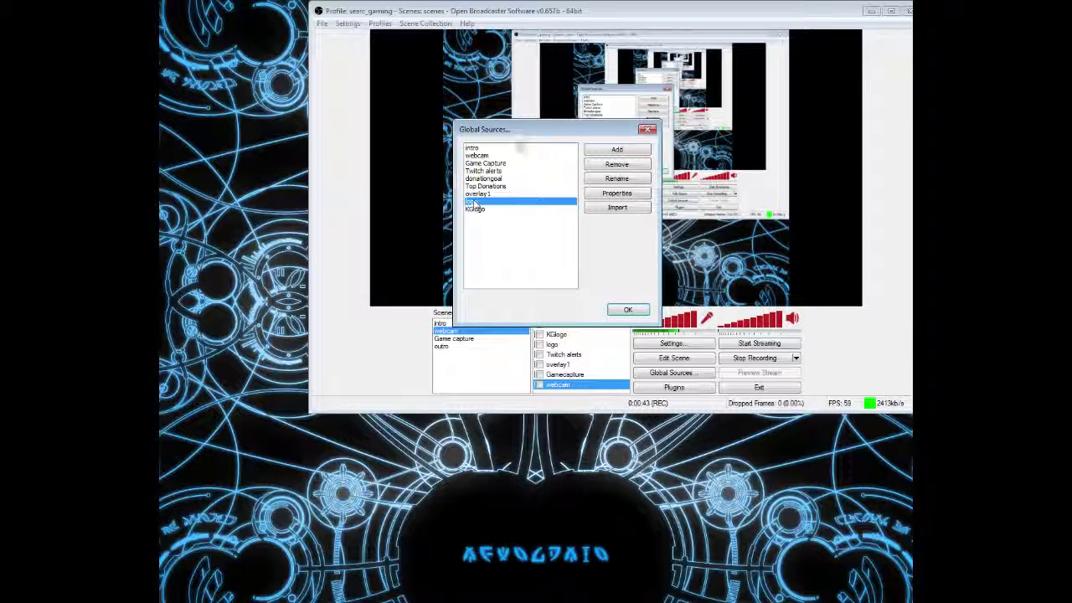
left_click(472, 147)
left_click(612, 150)
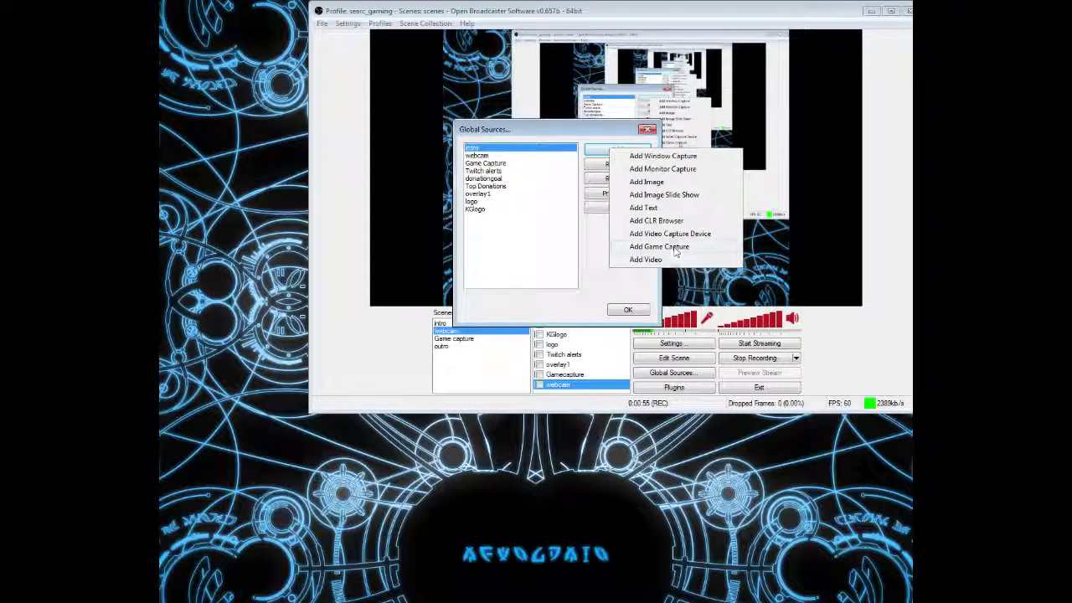
left_click(670, 157)
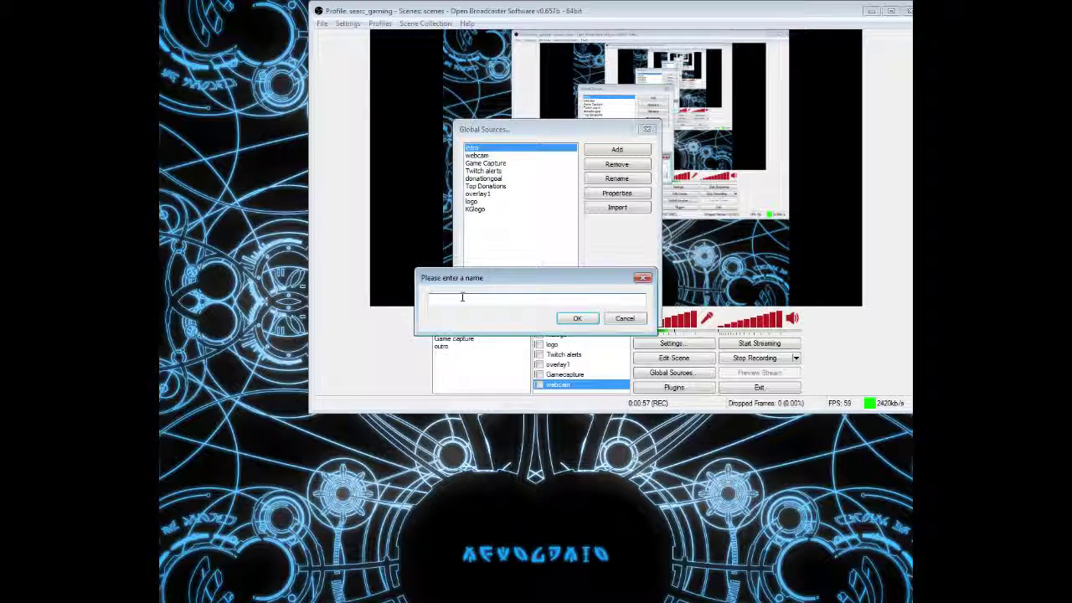
type("testing stuff")
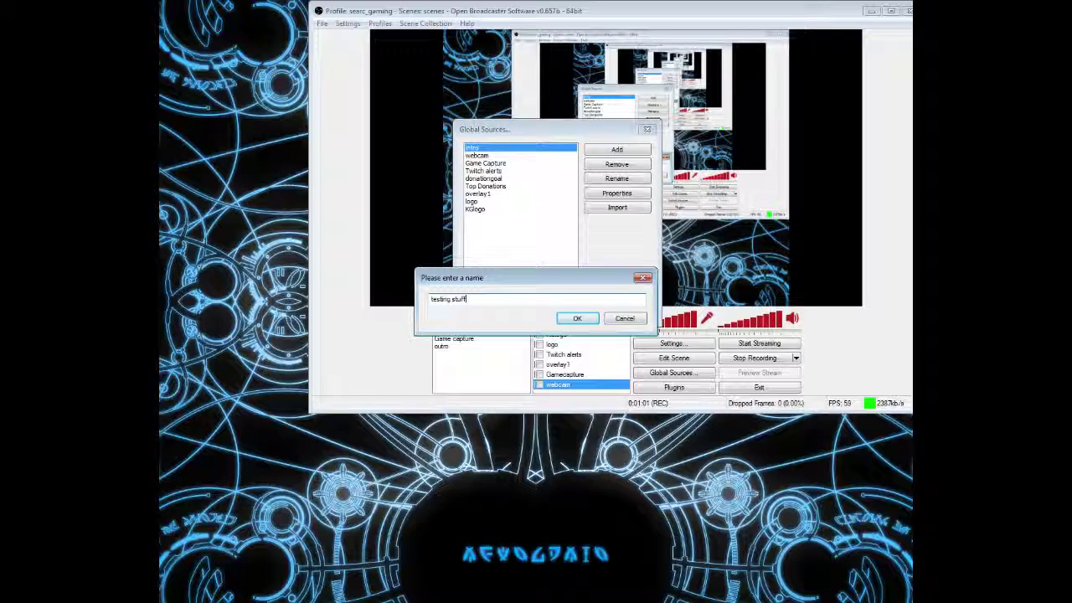
left_click(577, 319)
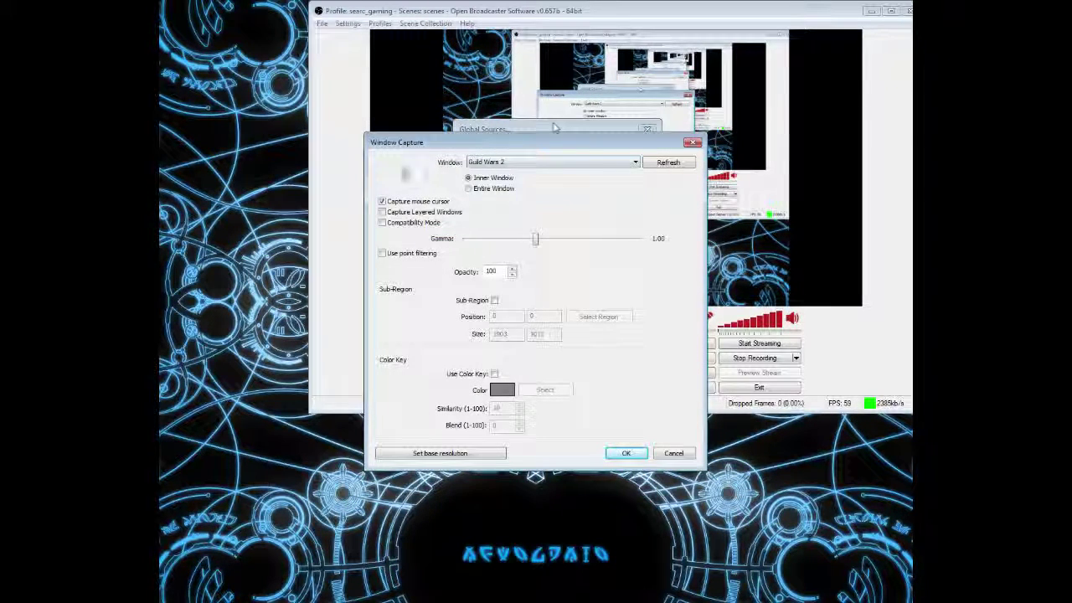
- Set the window capture to the entire Guild Wars 2 window with layered windows off, save it and close the global sources
left_click(622, 165)
left_click(622, 164)
left_click(619, 164)
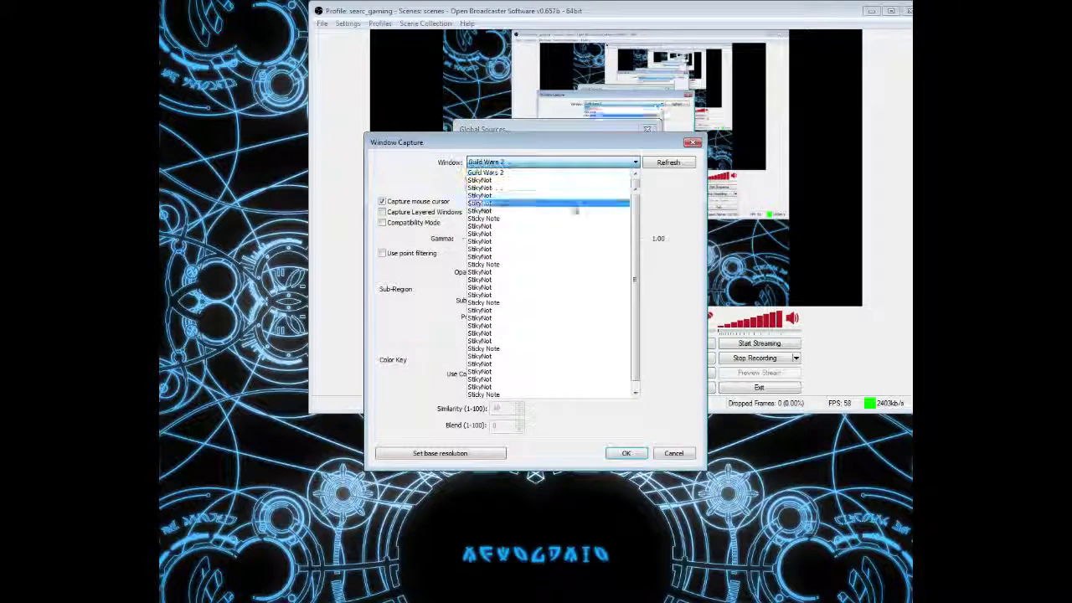
left_click(625, 178)
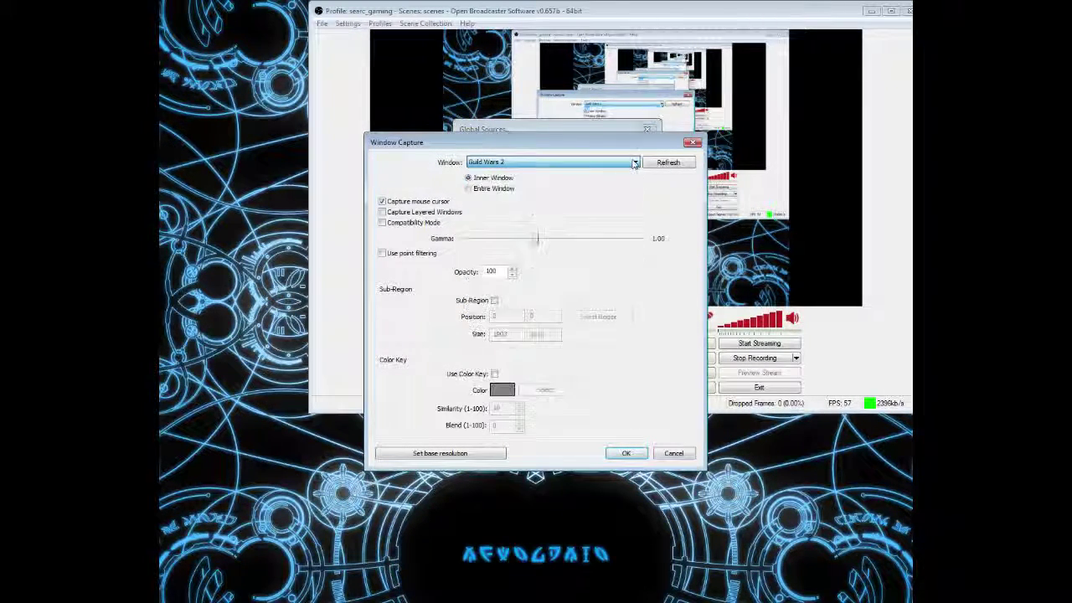
left_click(473, 190)
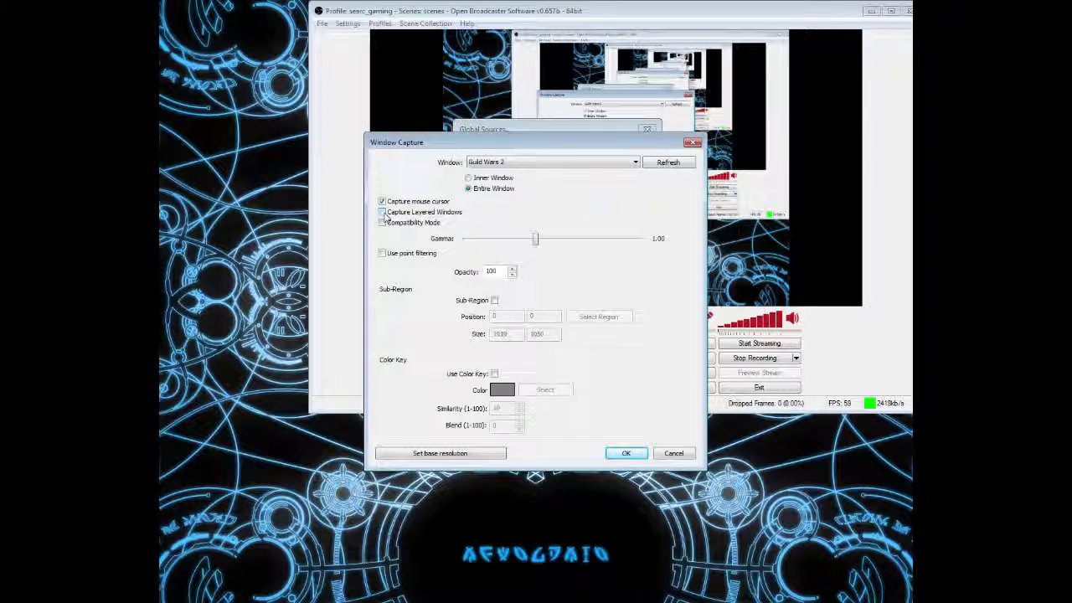
left_click(437, 206)
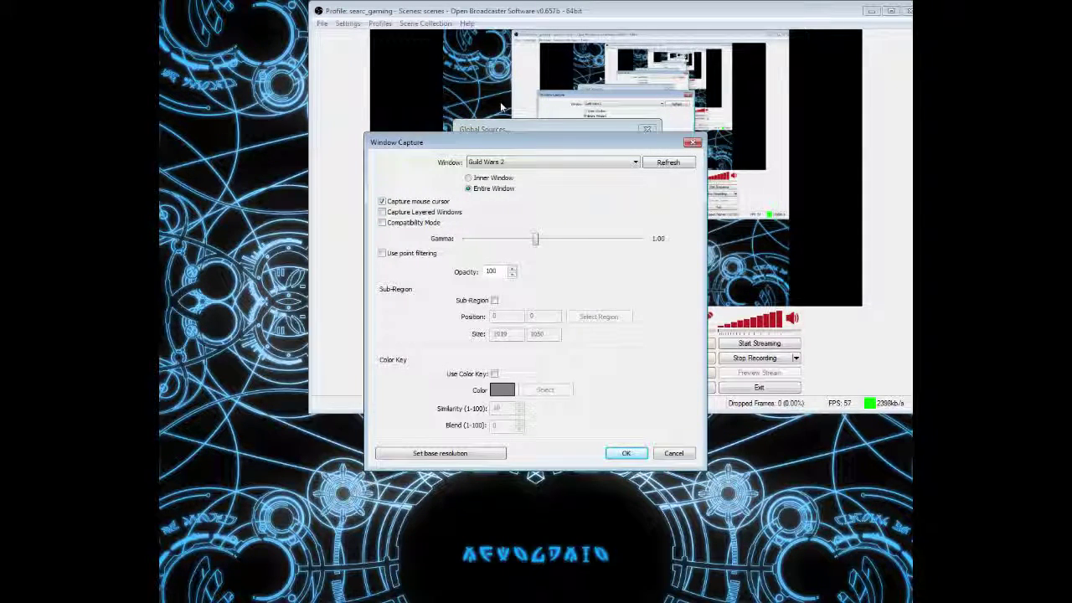
left_click(382, 212)
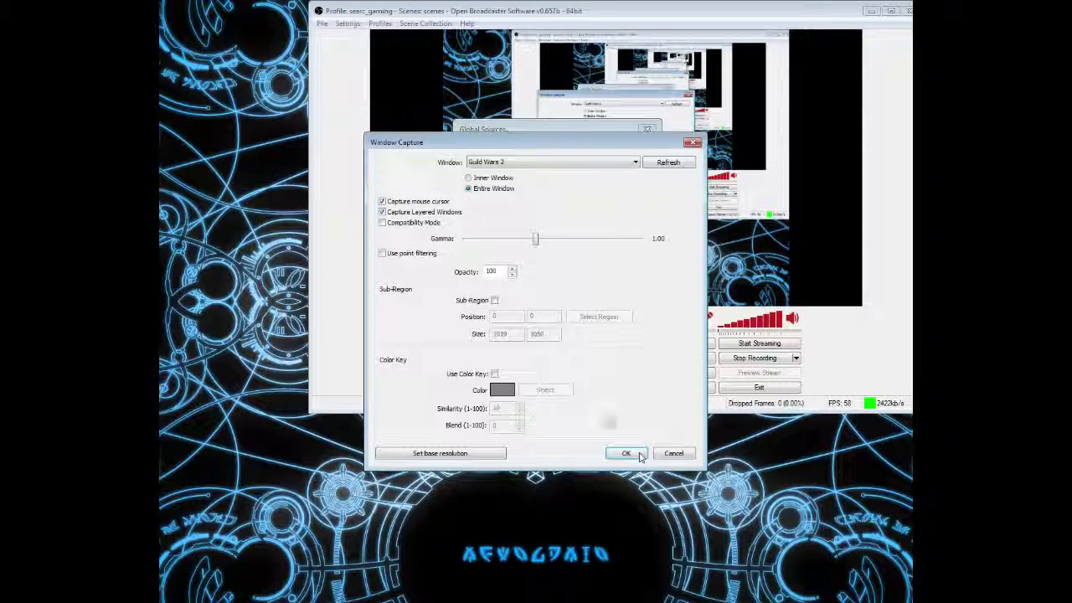
left_click(382, 212)
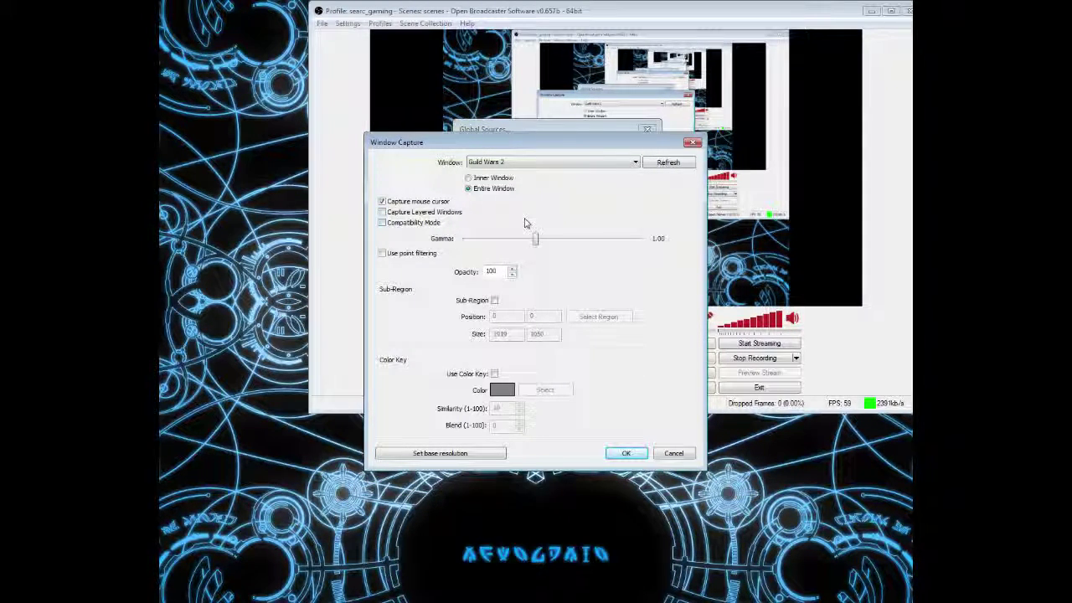
left_click(626, 453)
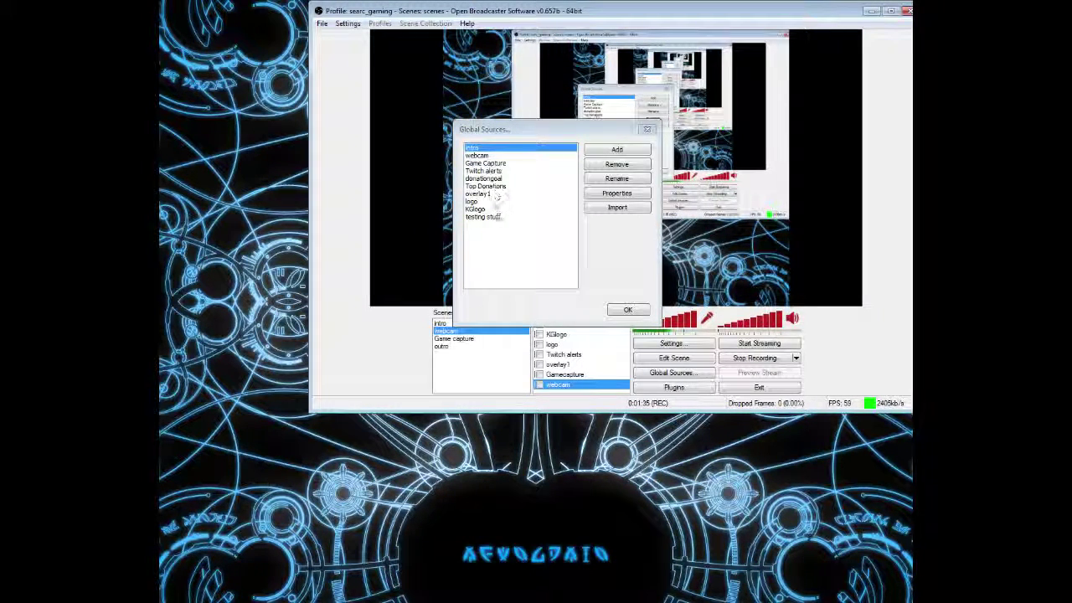
left_click(484, 217)
key("Return")
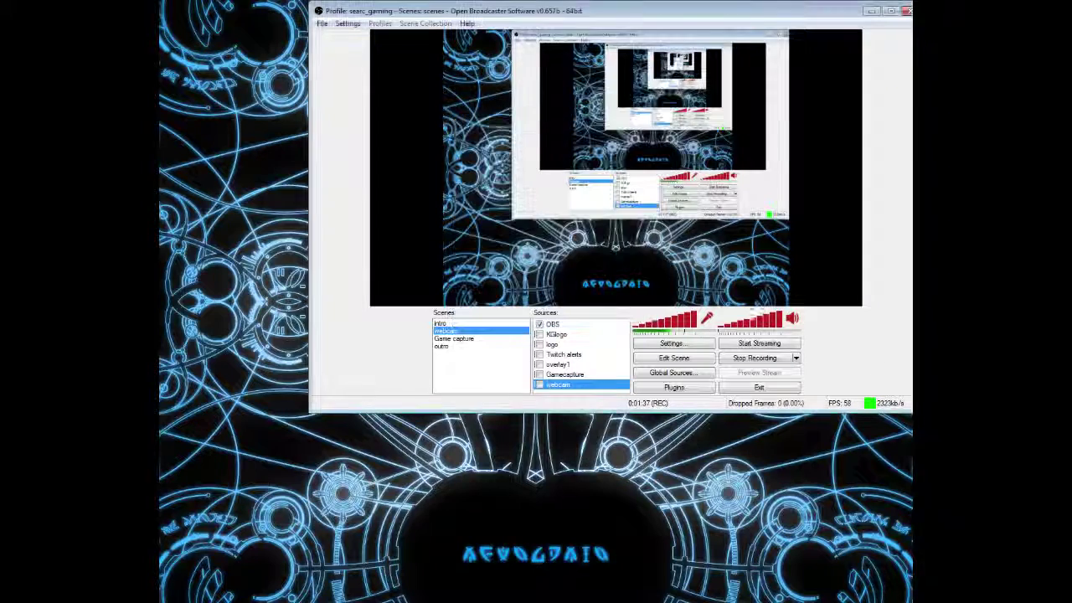
right_click(599, 335)
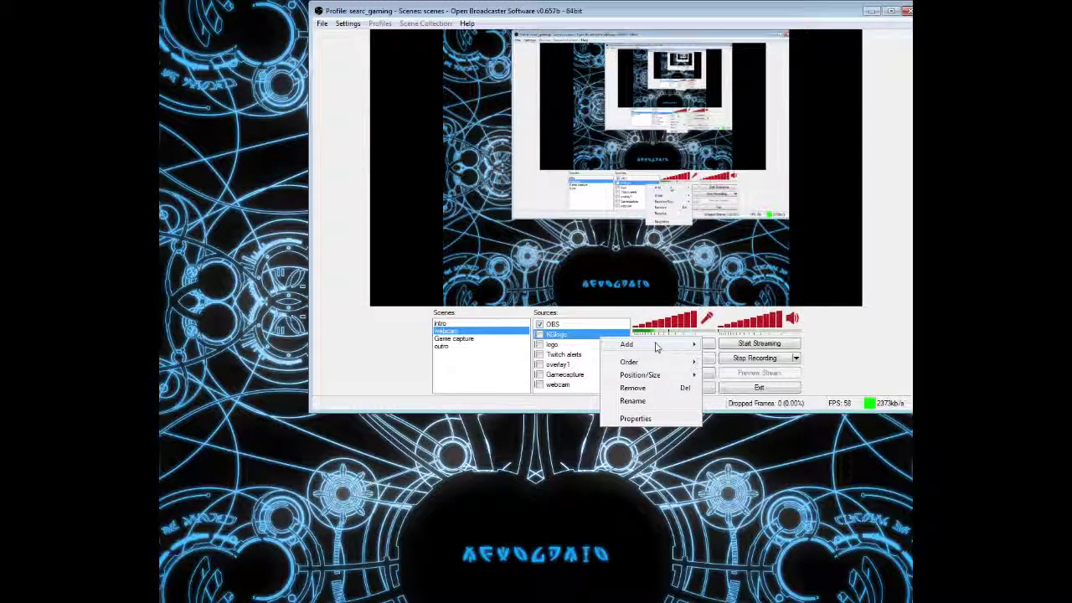
mouse_move(653, 344)
mouse_move(764, 397)
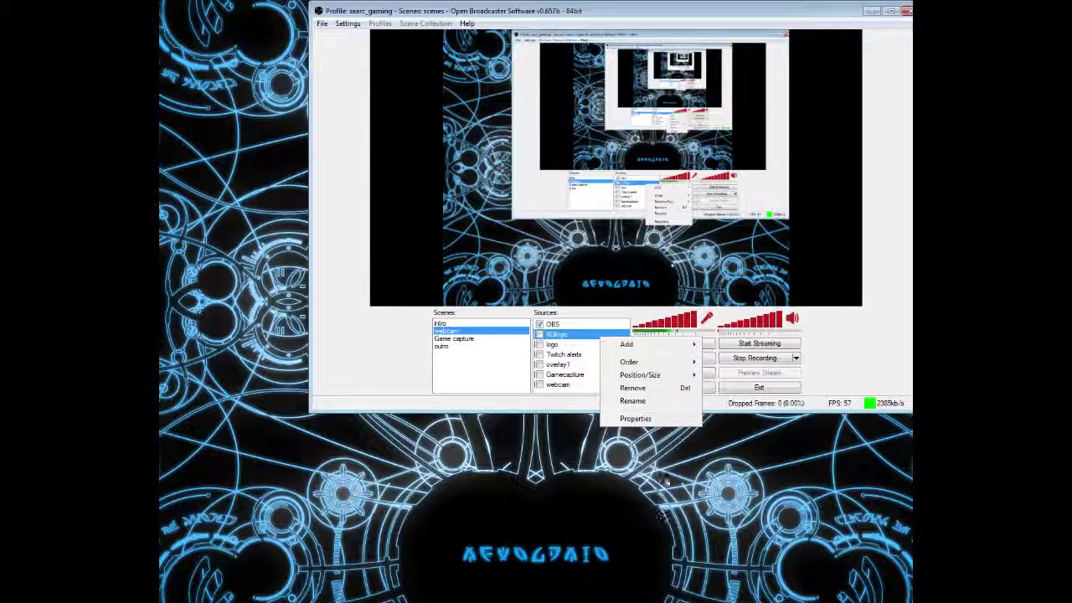
left_click(495, 420)
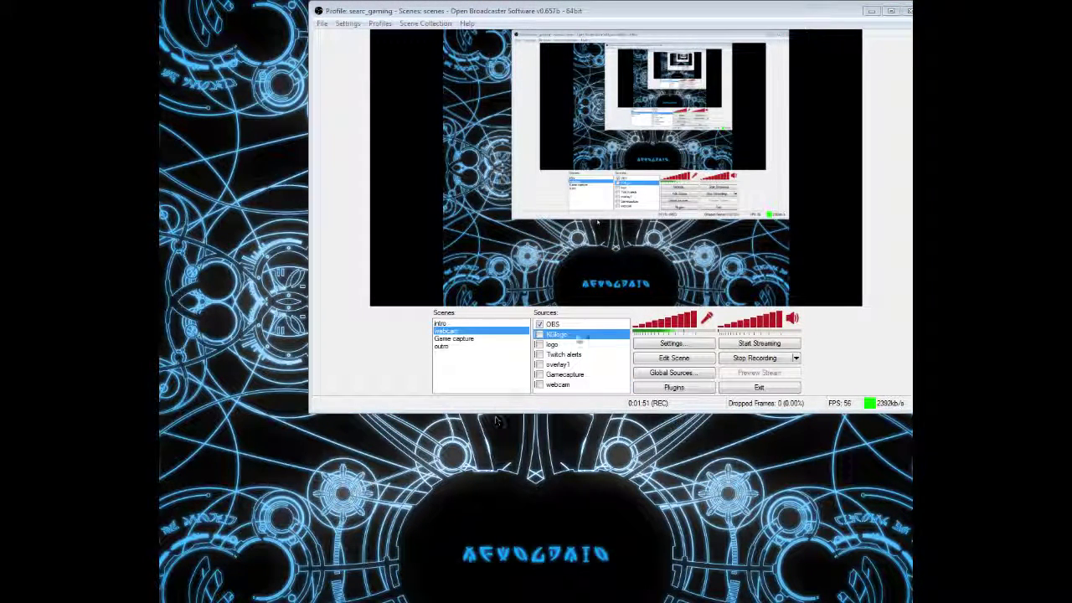
- Remove the "testing stuff" source from the global sources
left_click(675, 373)
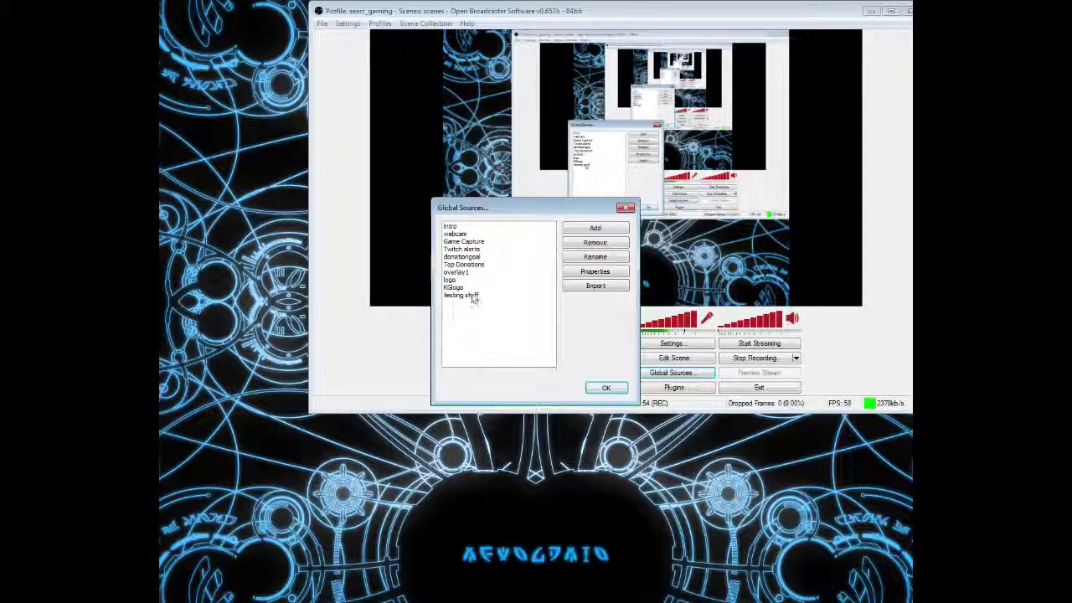
left_click(453, 297)
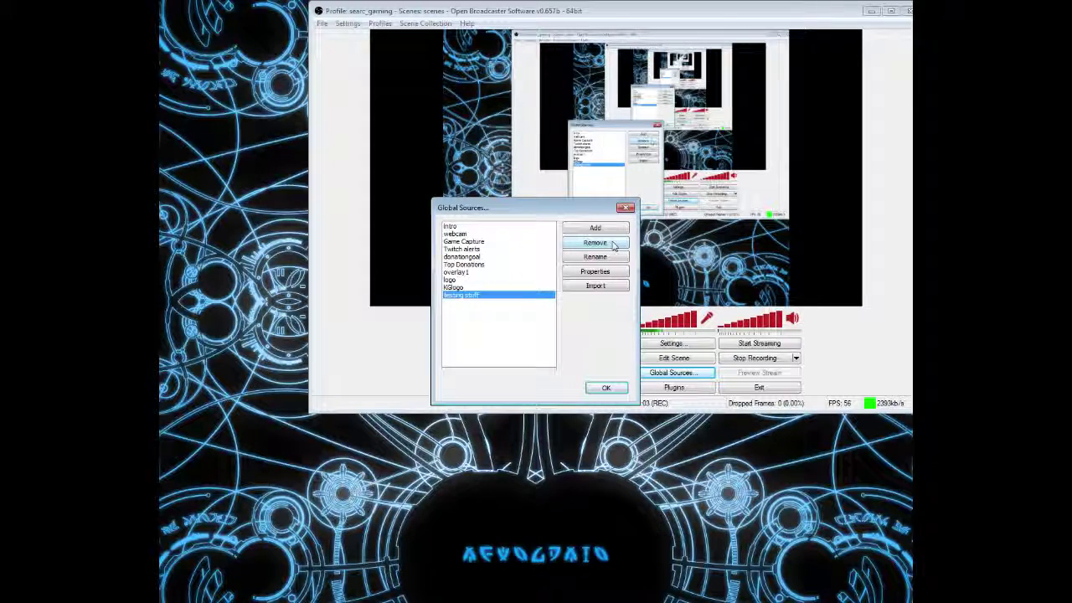
left_click(613, 244)
left_click(587, 350)
- Open the video source settings of the intro global source
left_click(462, 289)
left_click(459, 235)
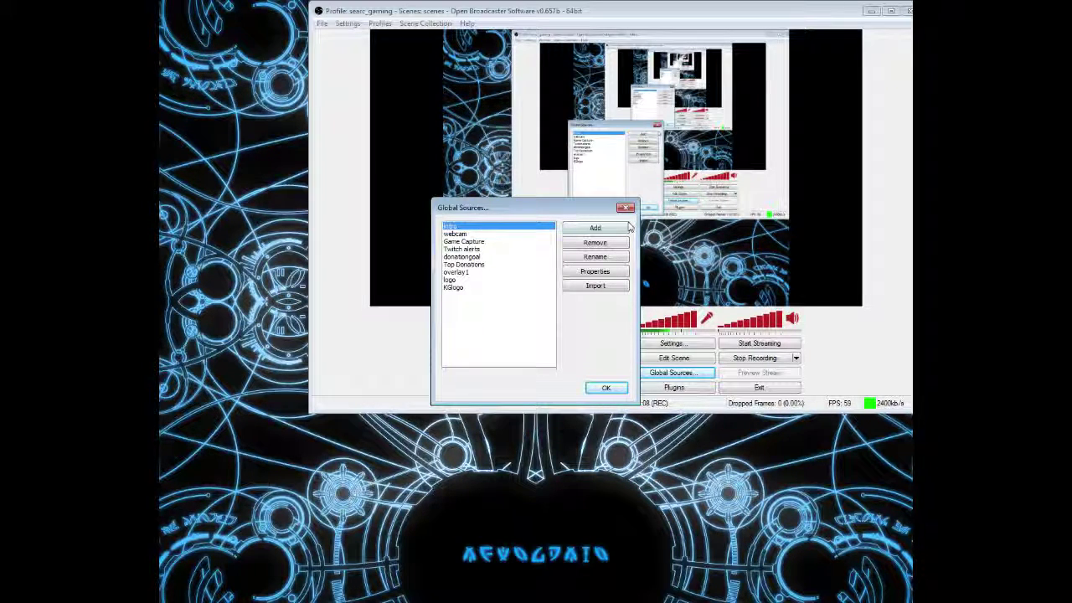
left_click(591, 273)
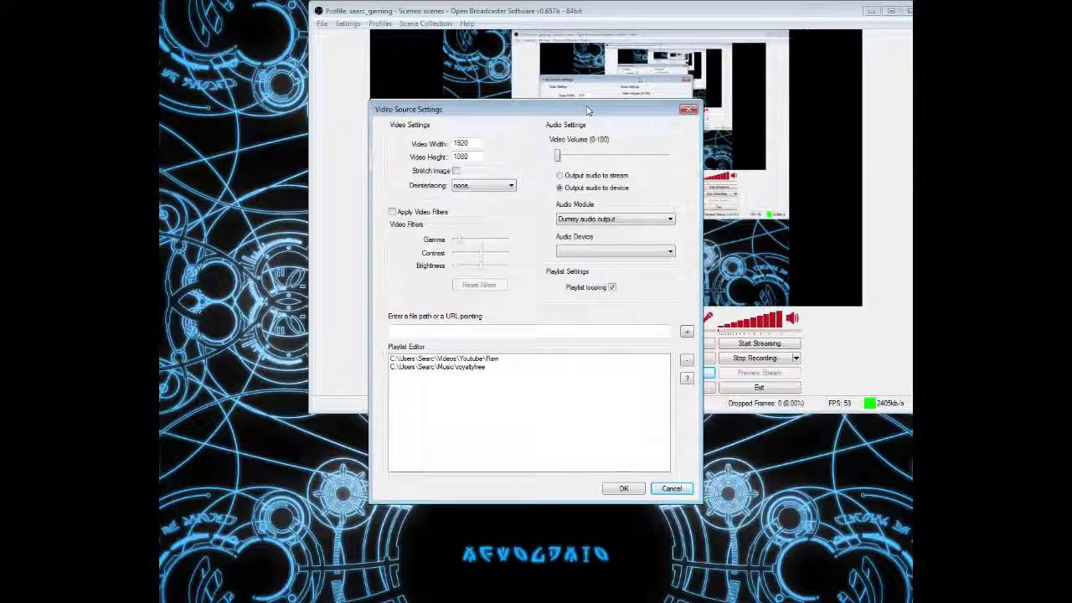
left_click_drag(587, 110, 645, 38)
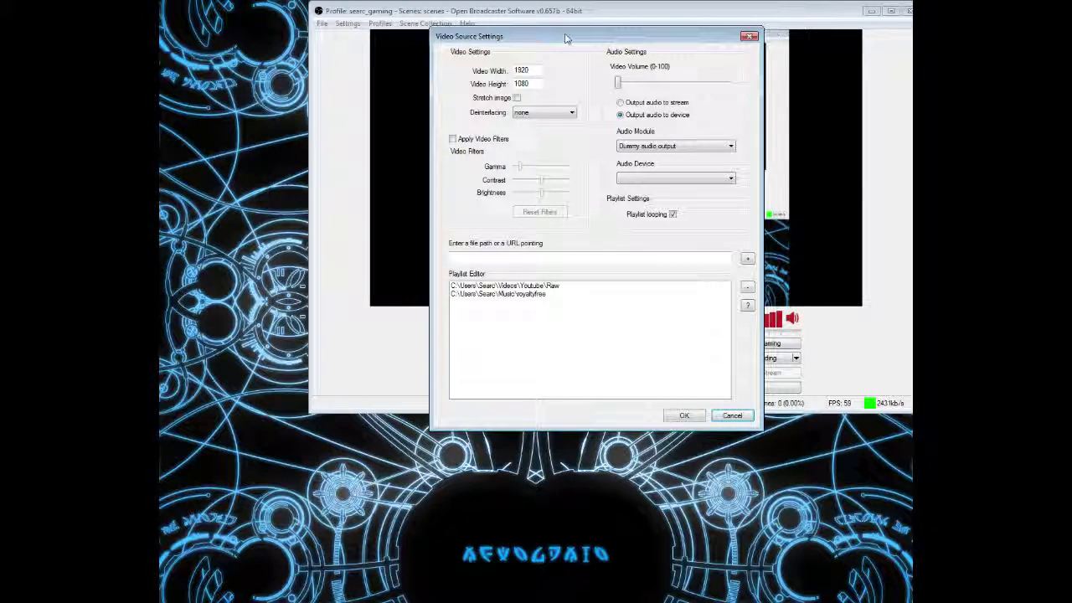
- Examine the folder paths in the intro source's playlist and leave its settings without saving
double_click(528, 295)
left_click(548, 305)
double_click(456, 303)
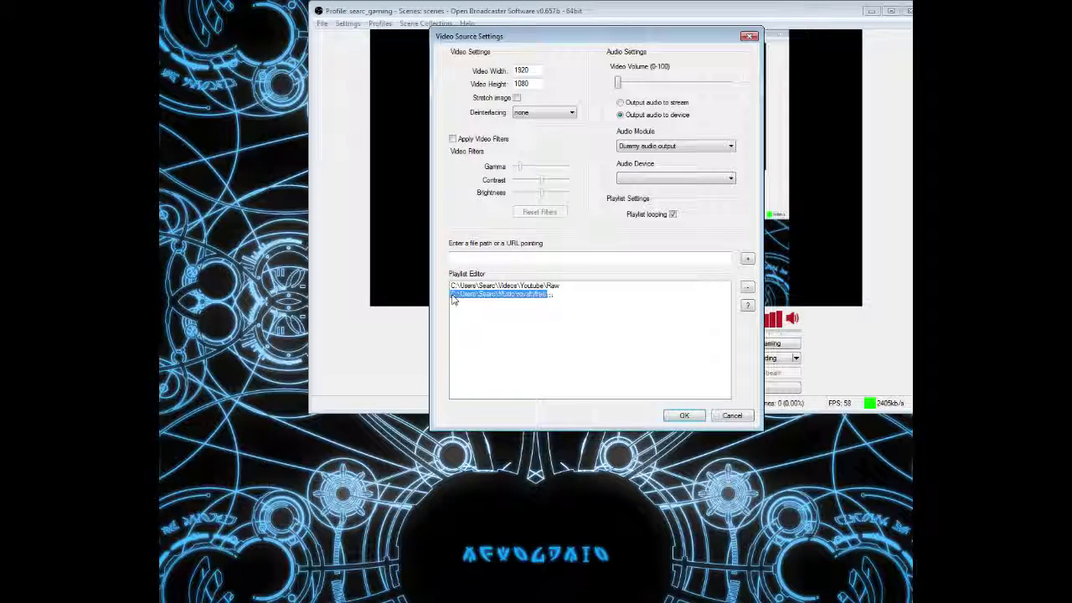
left_click(564, 309)
double_click(536, 295)
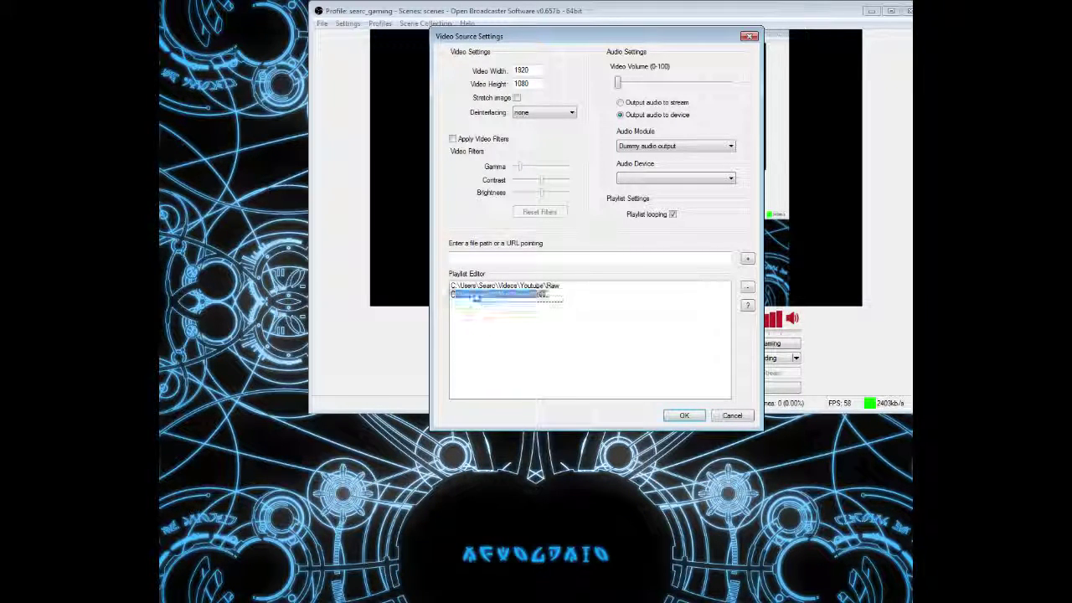
left_click(586, 304)
left_click(563, 291)
left_click(529, 350)
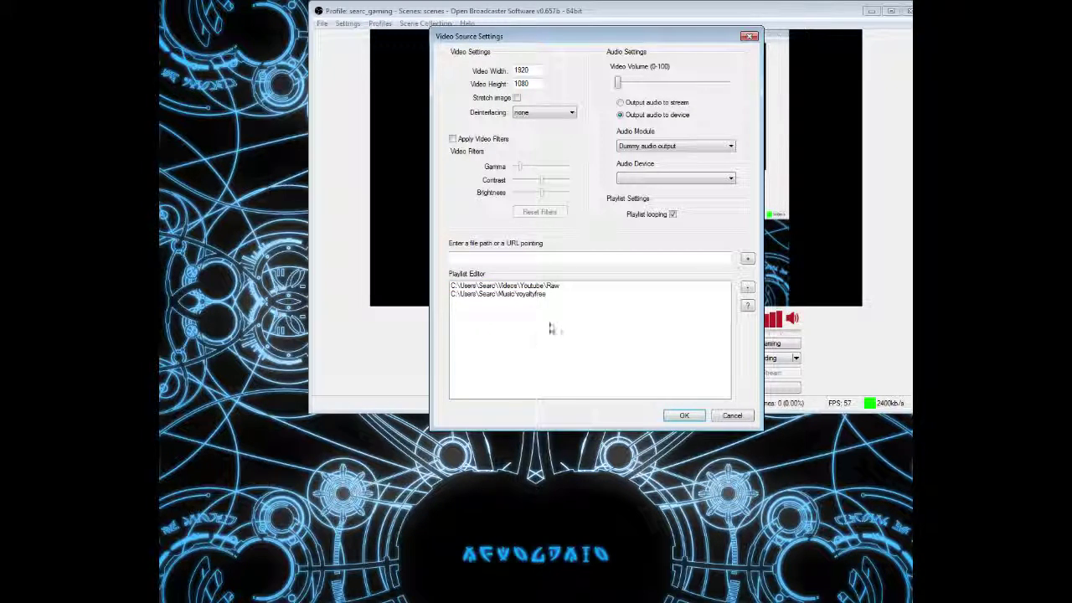
left_click_drag(591, 38, 591, 59)
left_click(734, 431)
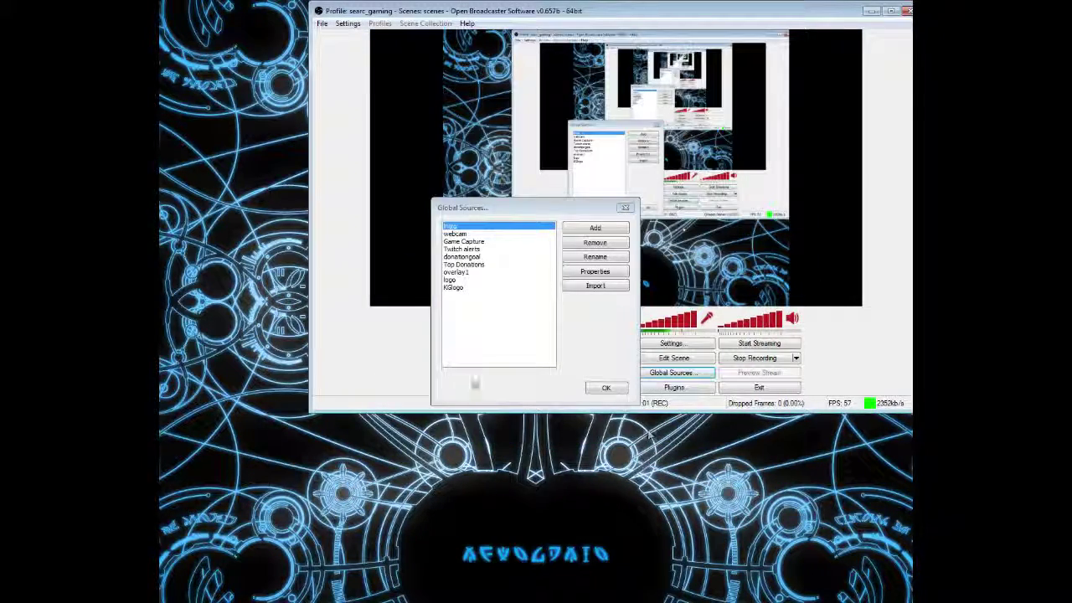
- Close the global sources and show the intro scene
left_click(606, 386)
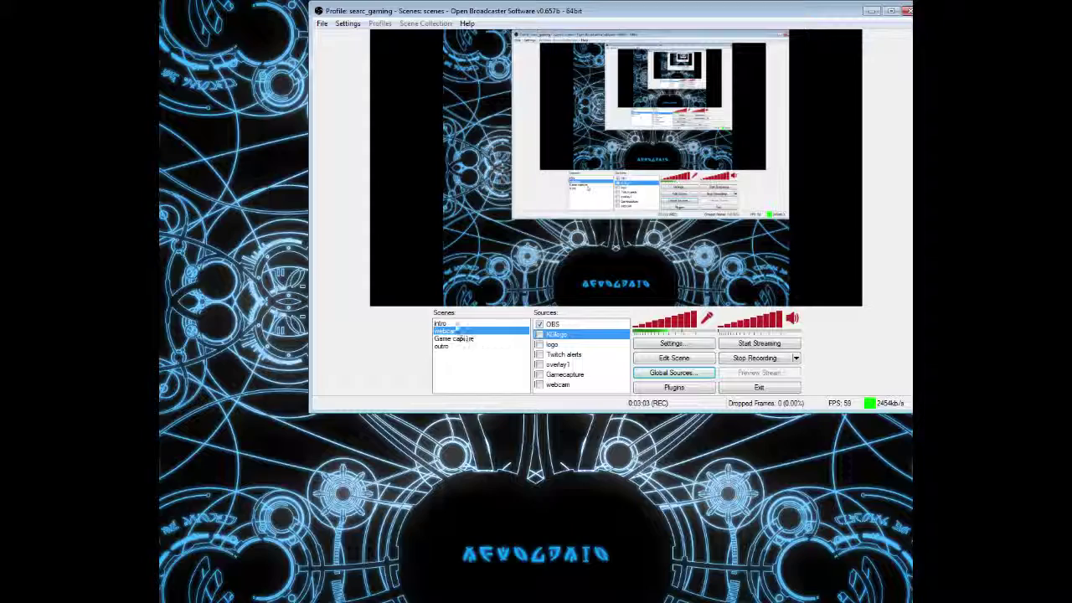
left_click(457, 324)
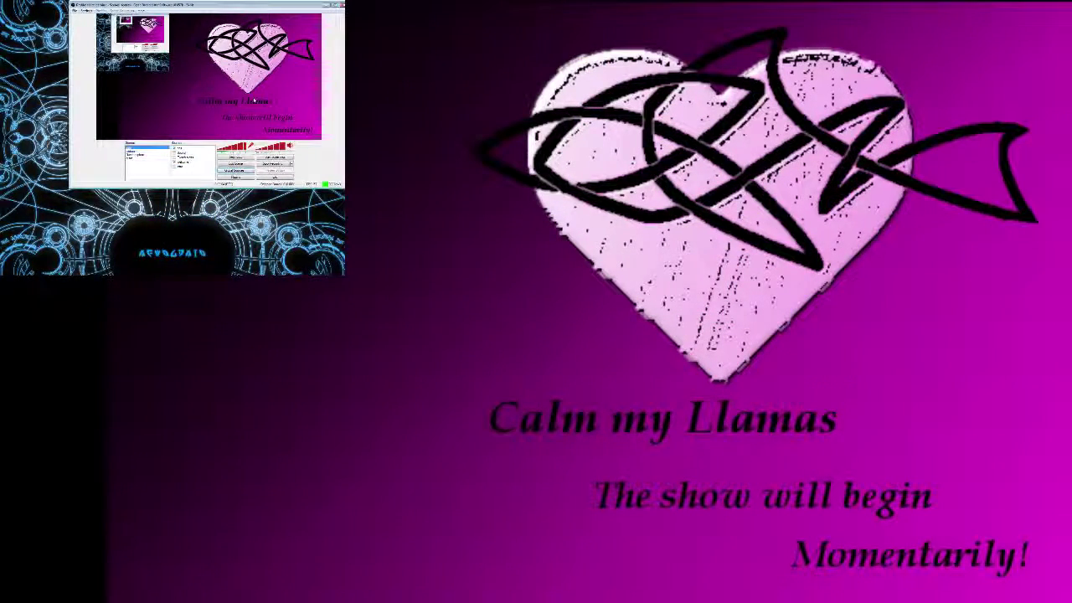
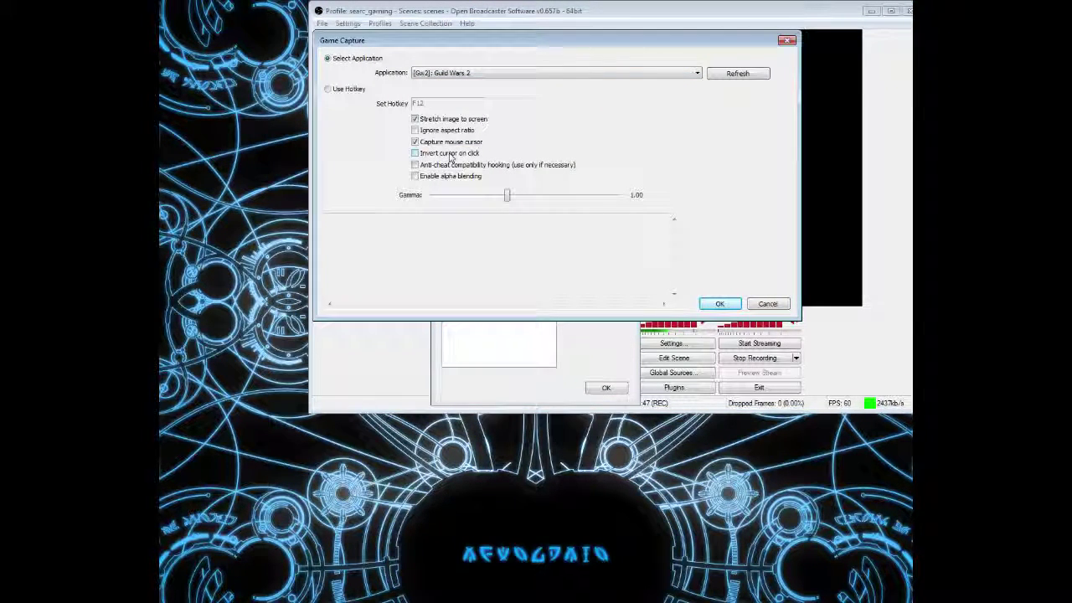
- Keep Guild Wars 2 as the application of the Game Capture source, save it and close the global sources
left_click(669, 75)
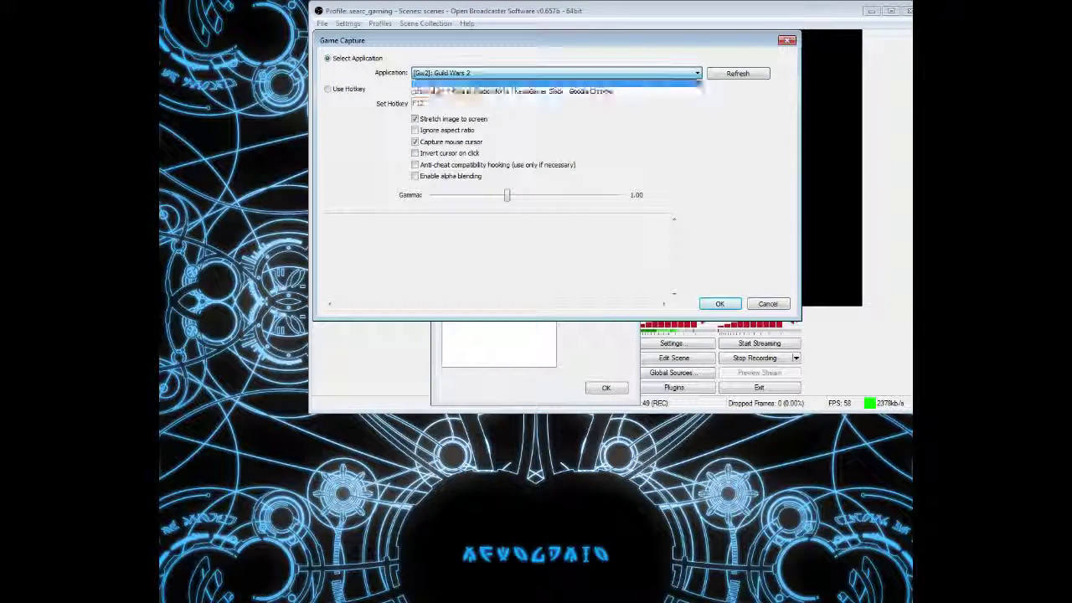
left_click(413, 94)
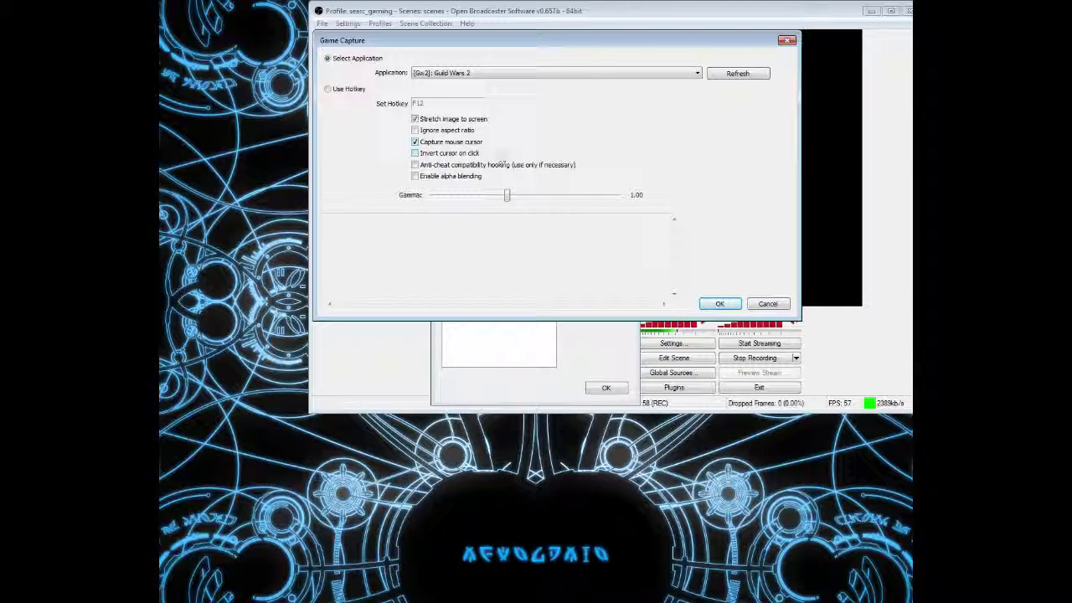
left_click(719, 303)
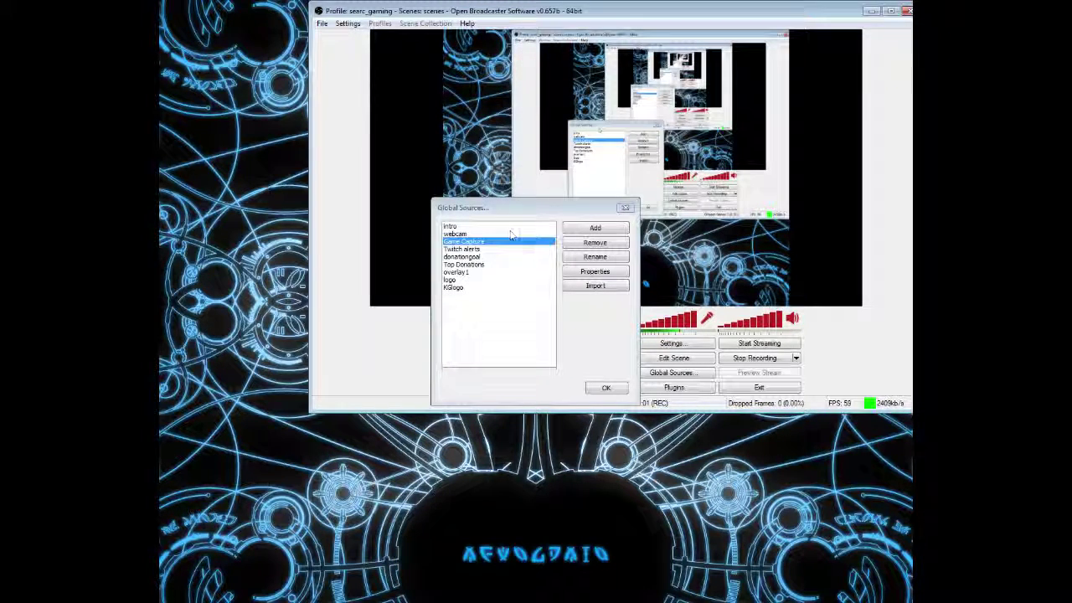
left_click(605, 387)
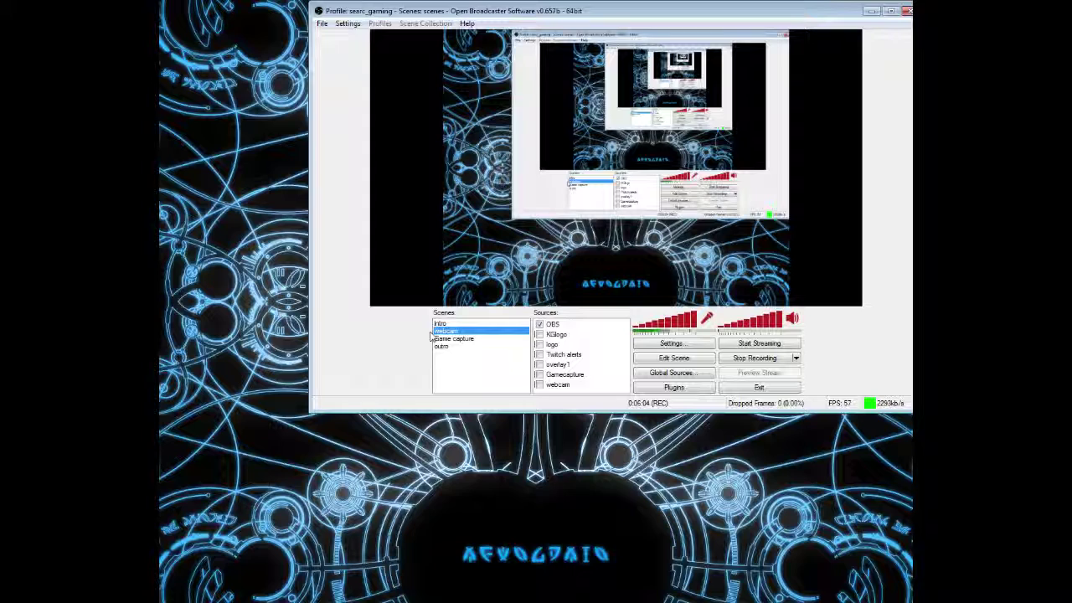
right_click(491, 379)
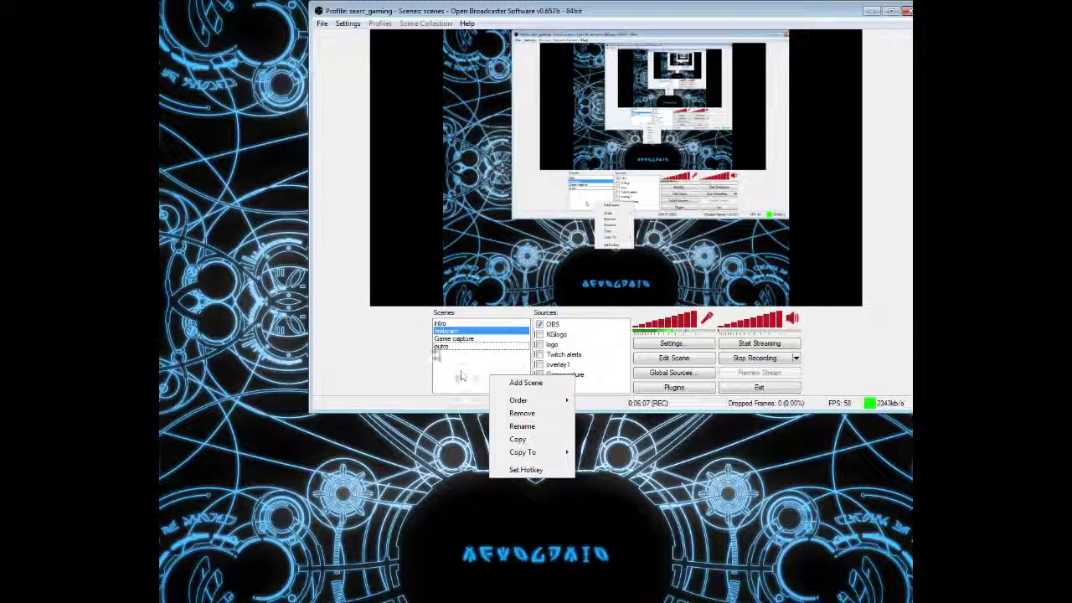
left_click(452, 371)
right_click(459, 369)
left_click(444, 385)
right_click(496, 363)
left_click(474, 321)
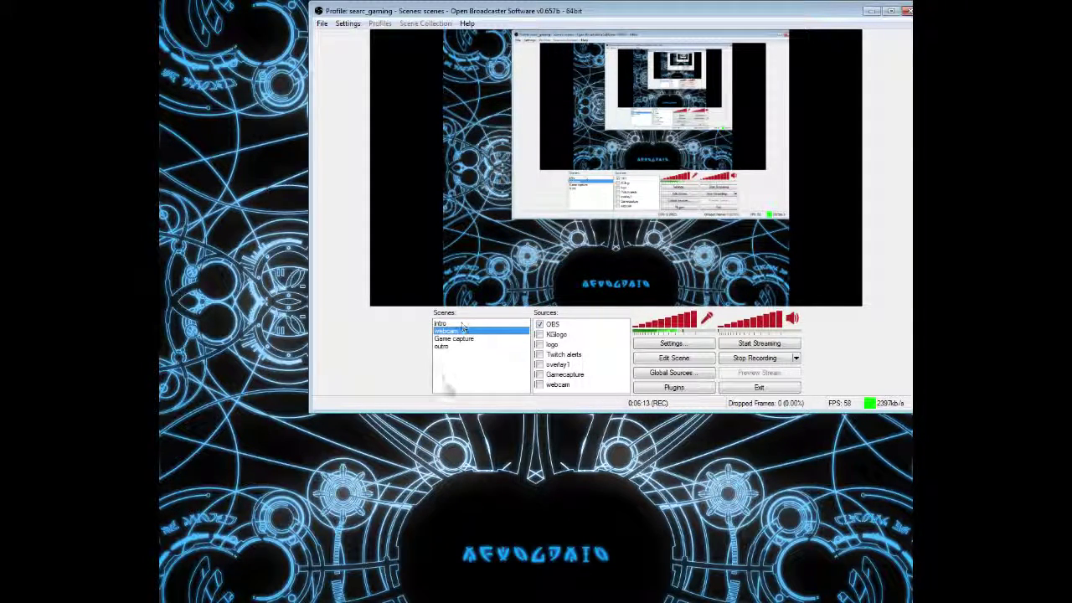
- Add a new scene named "testing stuff"
right_click(463, 370)
left_click(493, 376)
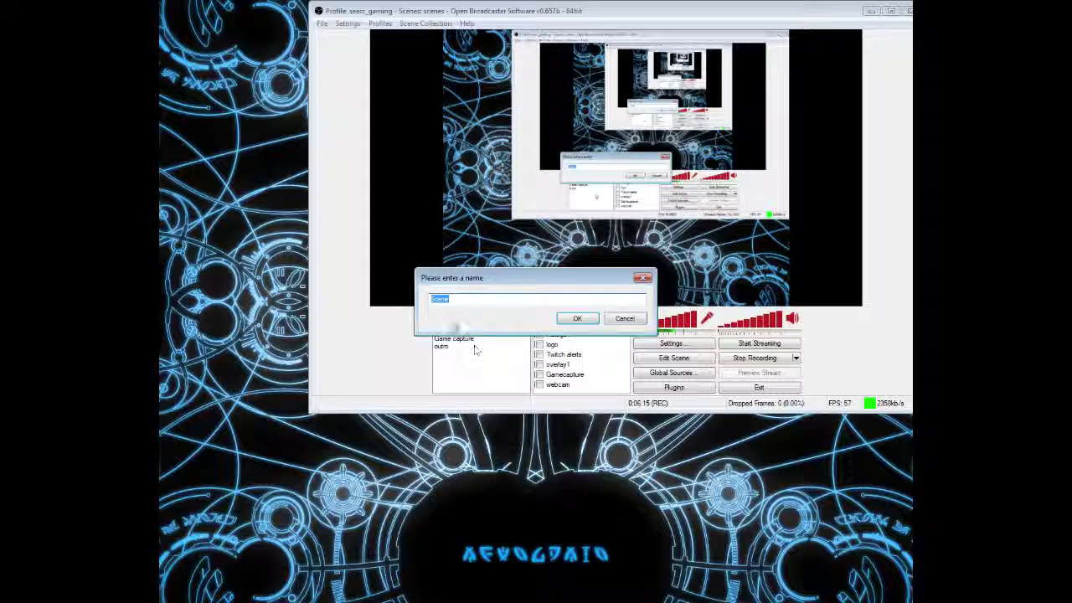
type("cestin")
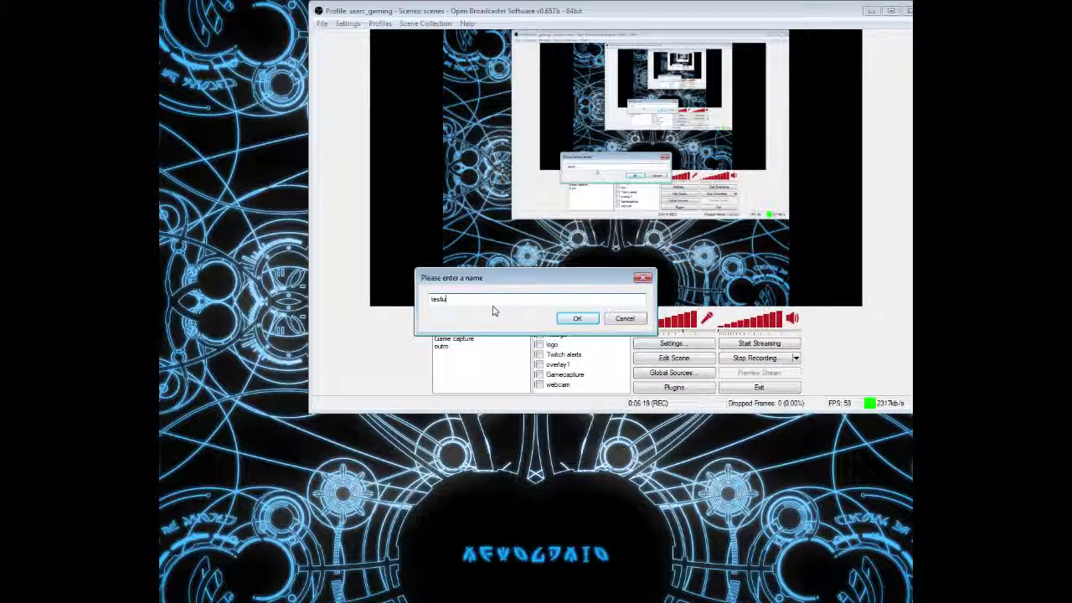
type("g stuff")
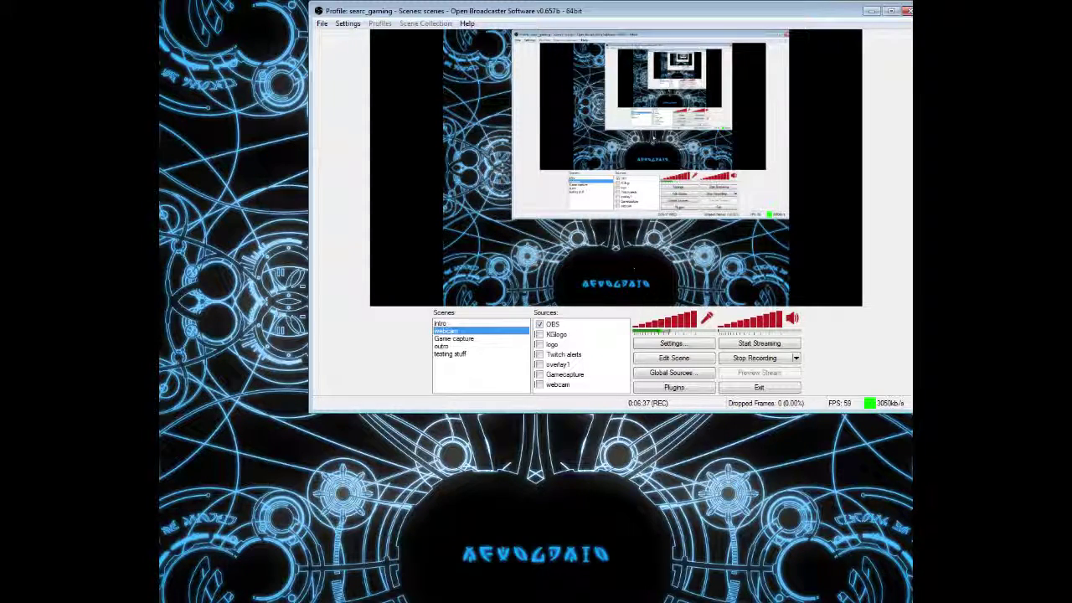
- Turn on scene editing and enlarge and reposition the OBS source in the webcam scene
left_click(675, 358)
left_click(600, 234)
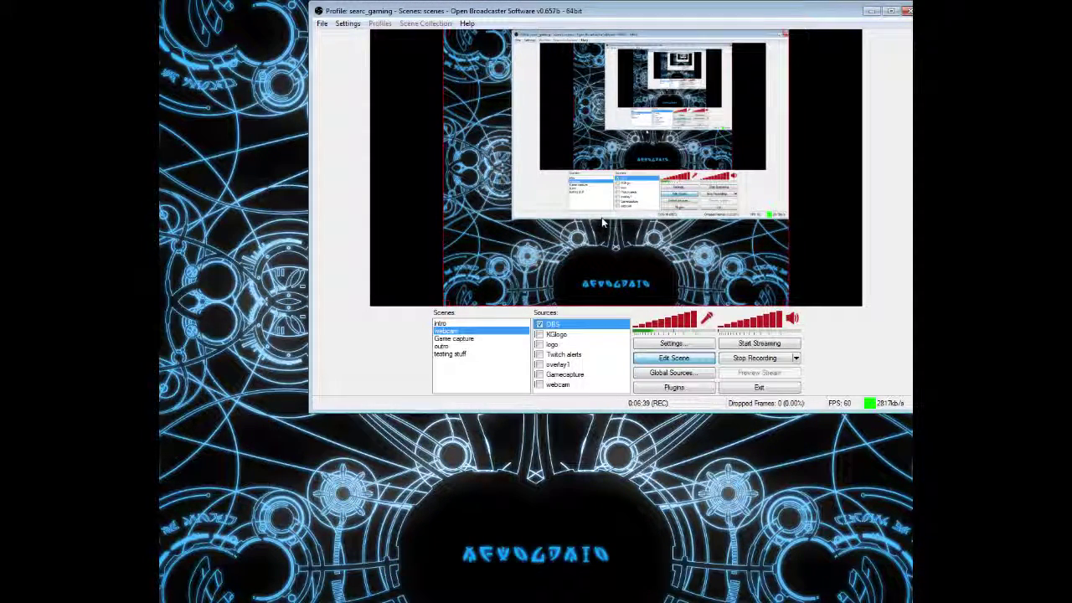
left_click_drag(601, 222, 377, 2)
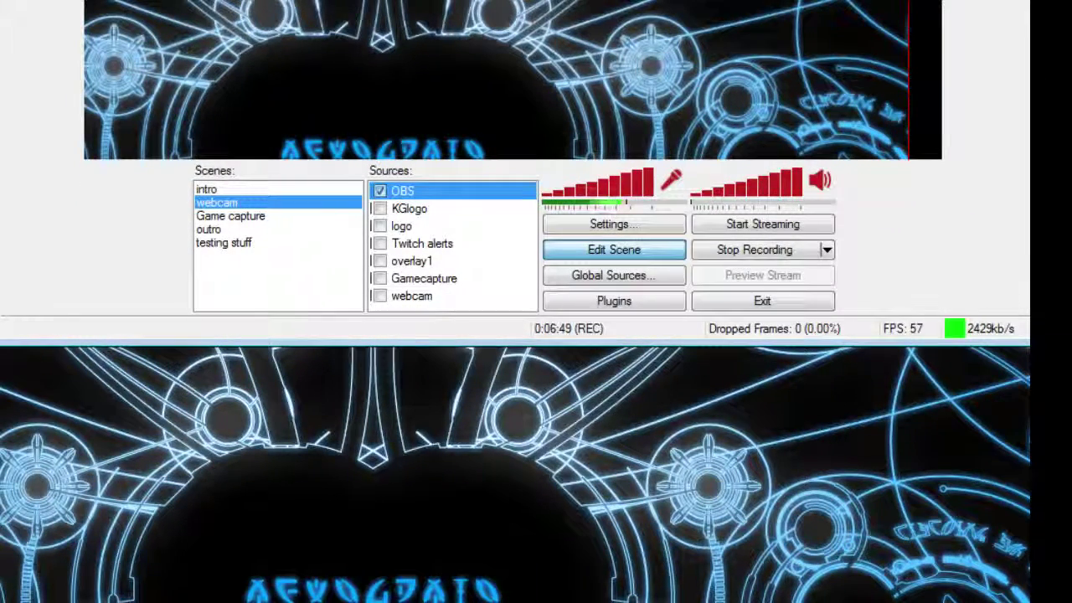
- Show the testing stuff scene, return to the webcam scene and look through the source types that can be added
left_click(241, 243)
left_click(240, 203)
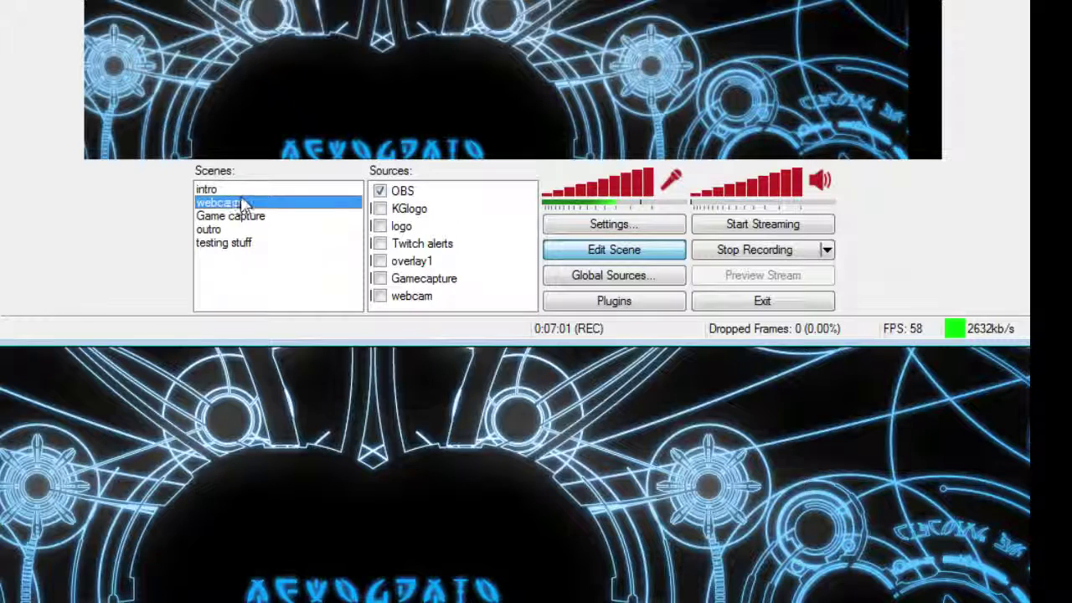
right_click(485, 201)
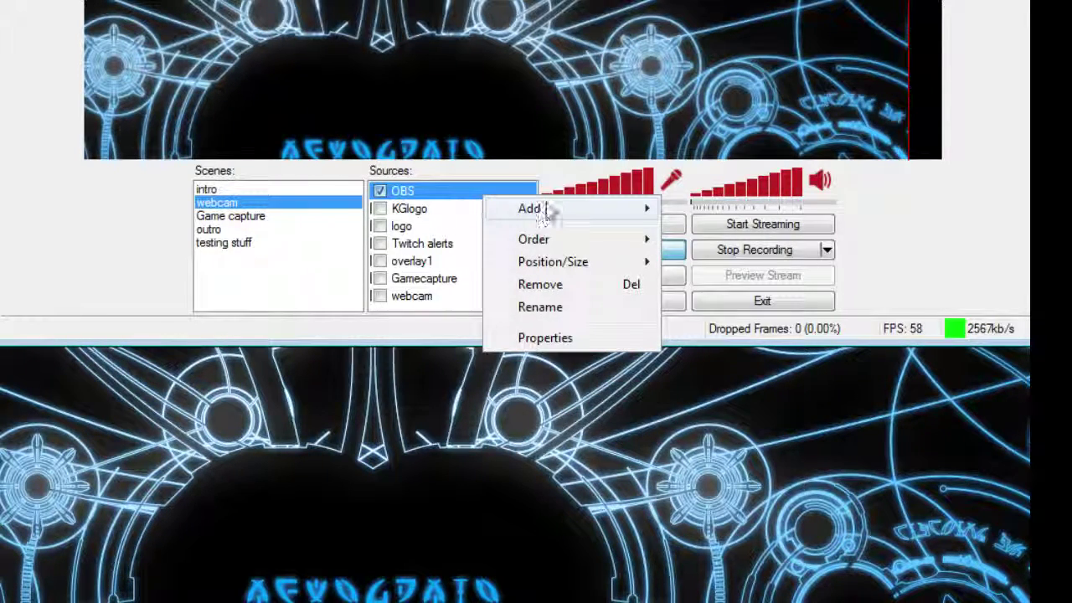
mouse_move(549, 210)
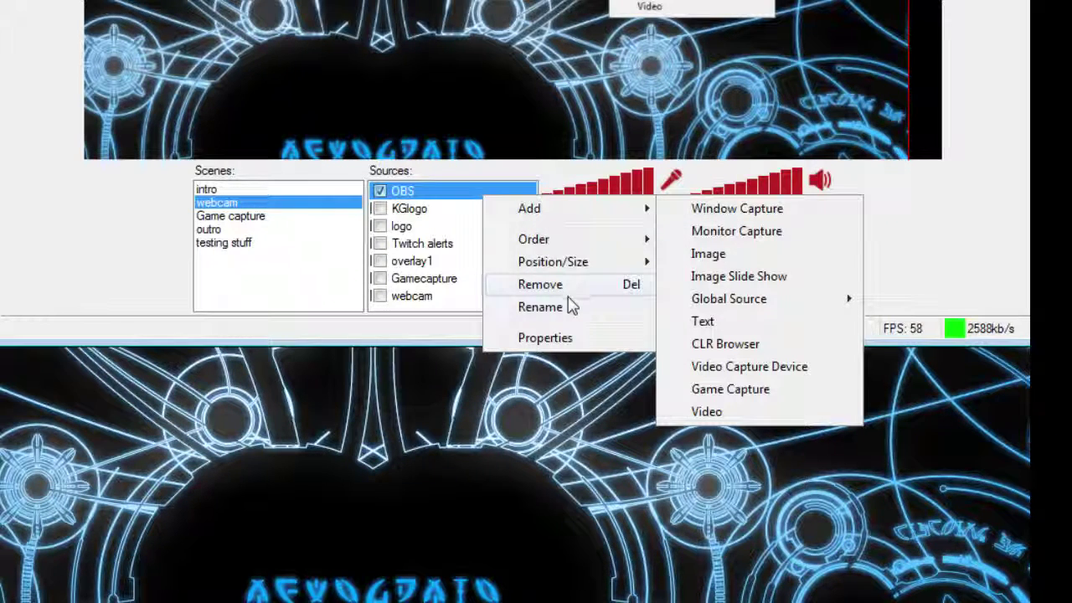
mouse_move(587, 209)
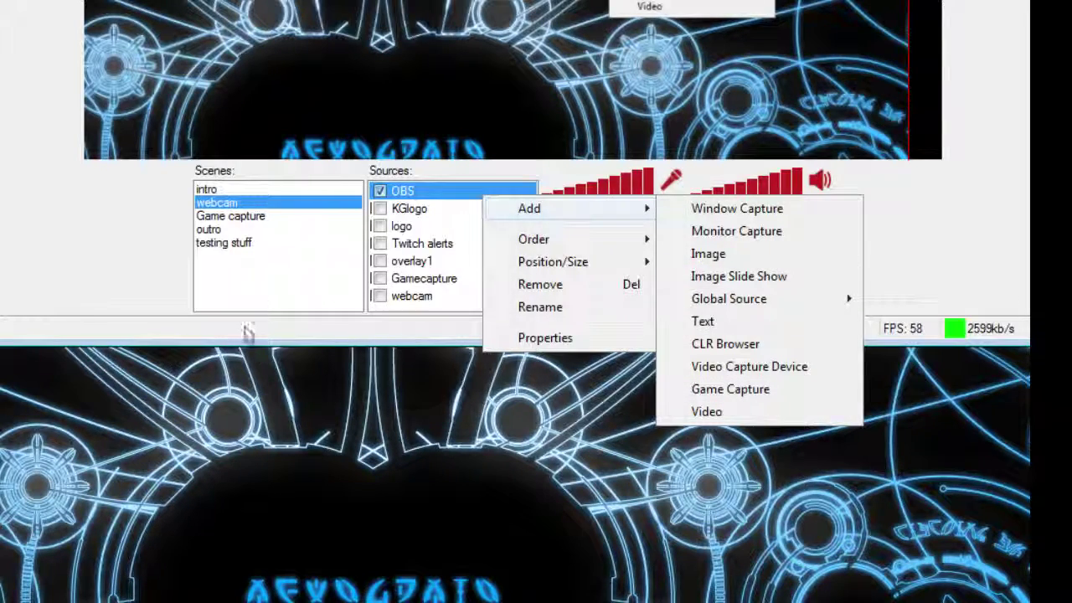
left_click(255, 277)
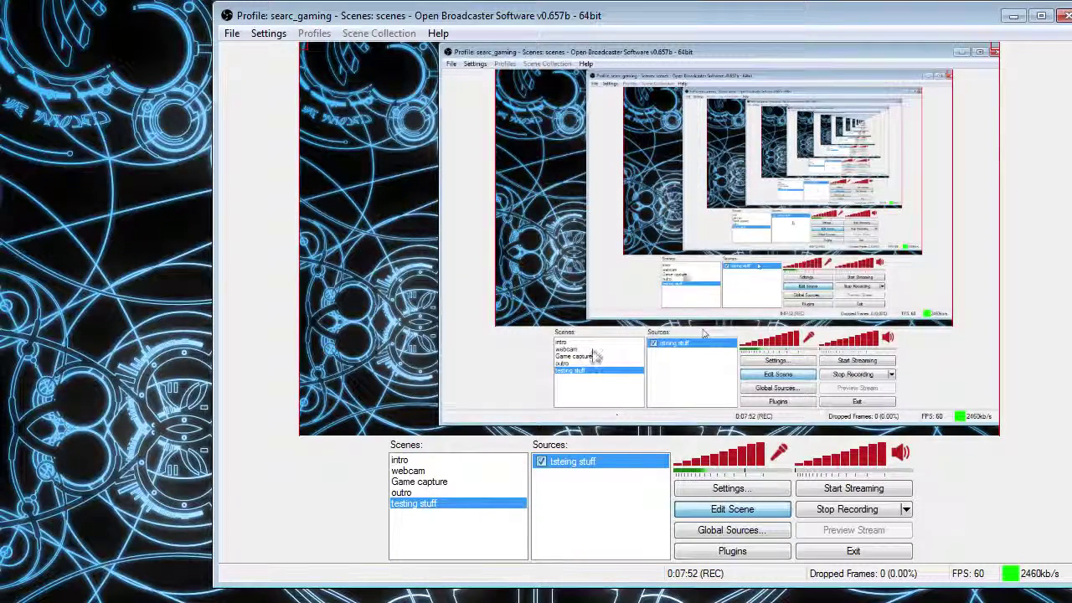
- Examine the ordering options for the testing stuff scene's source and select the webcam source in the webcam scene
right_click(551, 224)
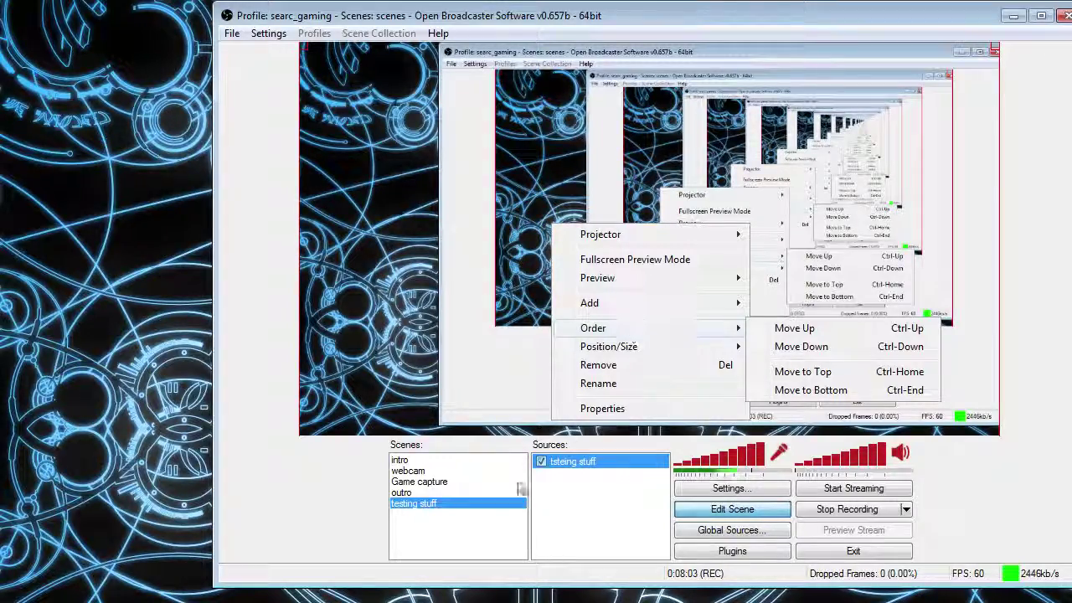
left_click(417, 471)
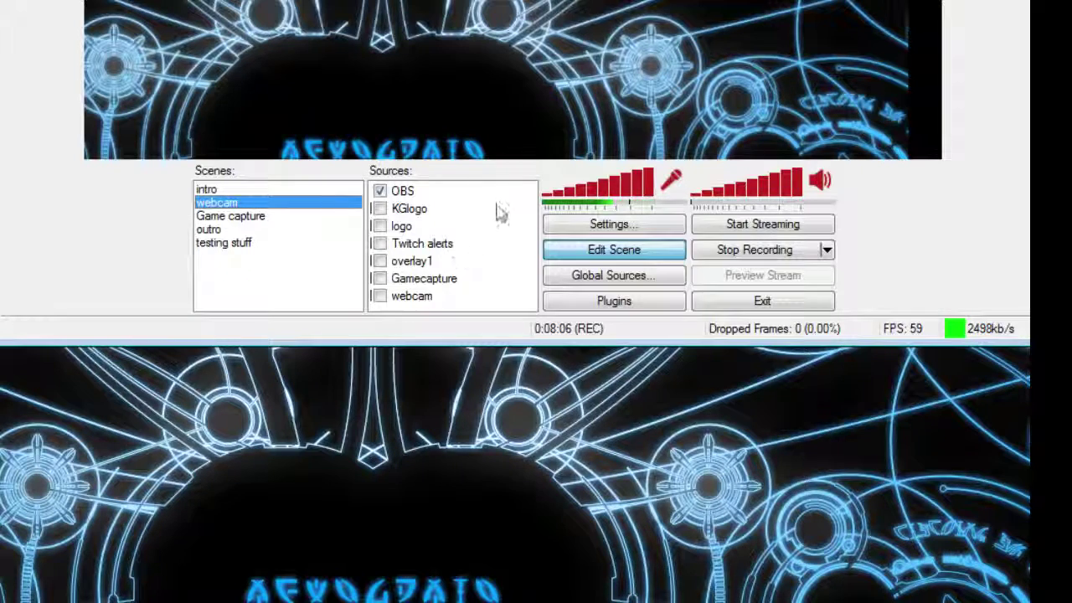
left_click(427, 298)
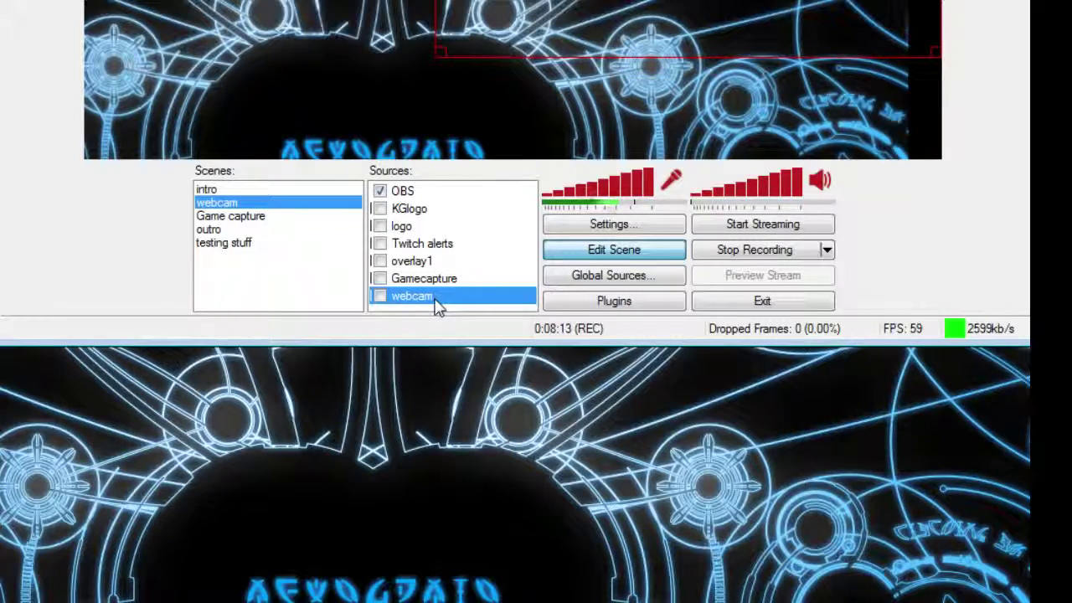
- Select the game capture source in the Game capture scene, and switch to Guild Wars 2 and back
left_click(232, 216)
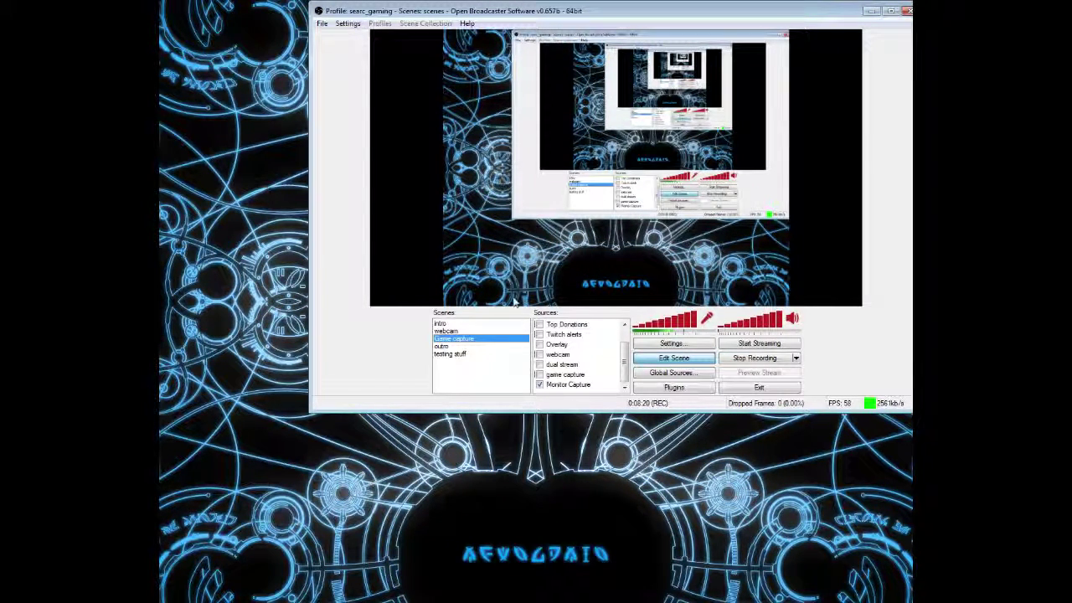
left_click(565, 375)
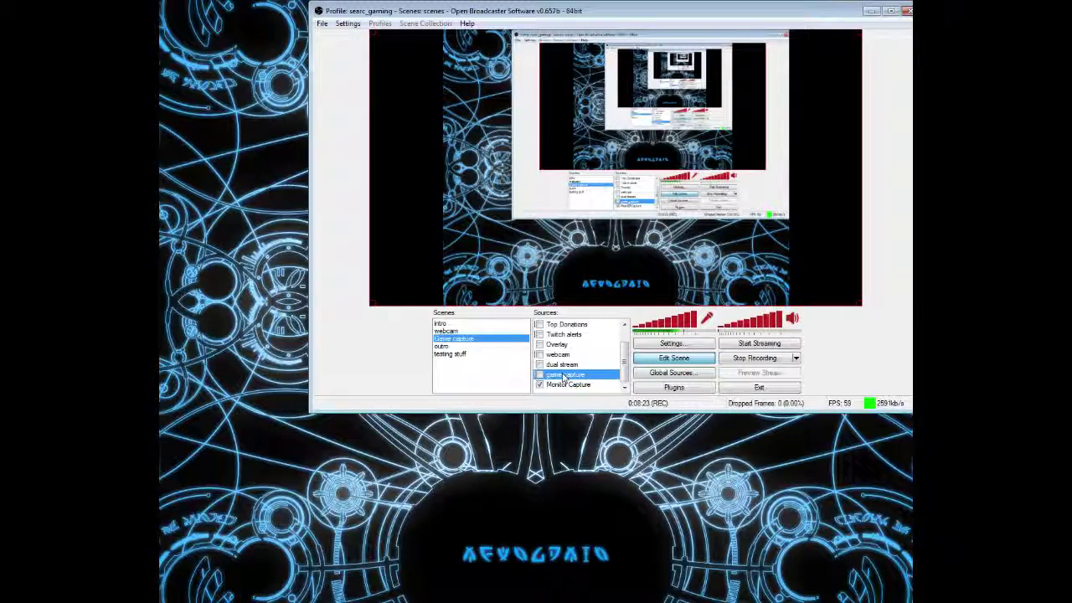
key("alt+Tab")
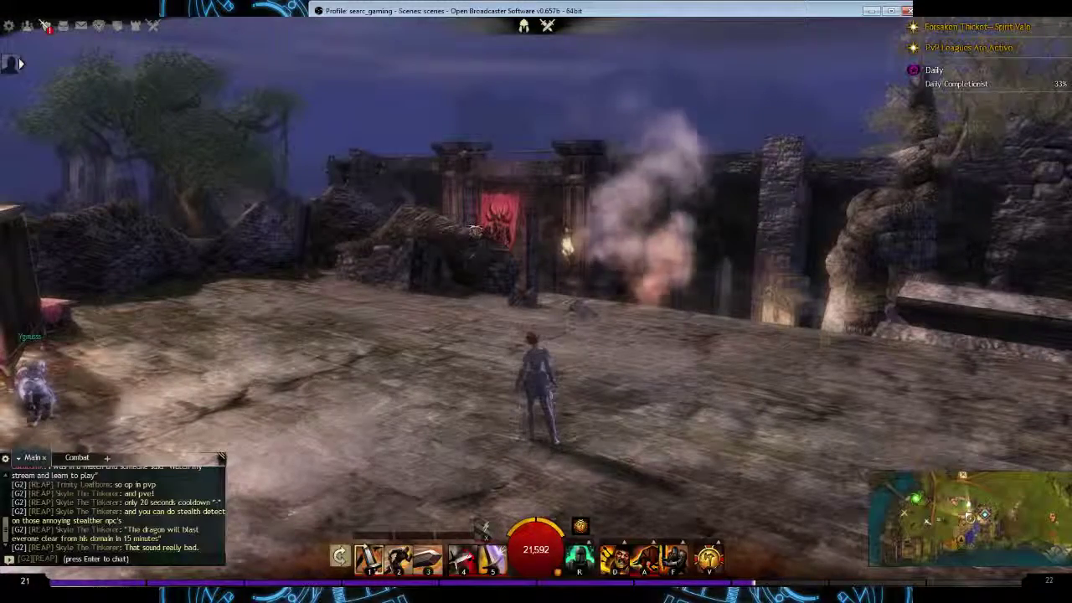
key("alt+Tab")
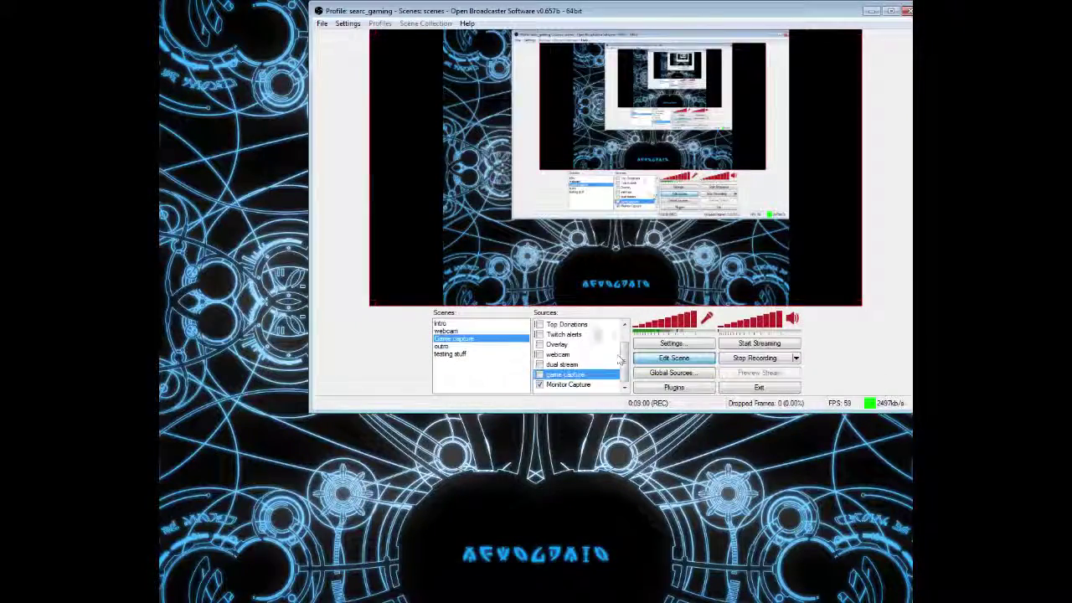
- Choose the keengamerlogo picture from the Keengamer folder as the image of the KGlogo source and save it
scroll(570, 360, "up", 1)
scroll(561, 344, "down", 1)
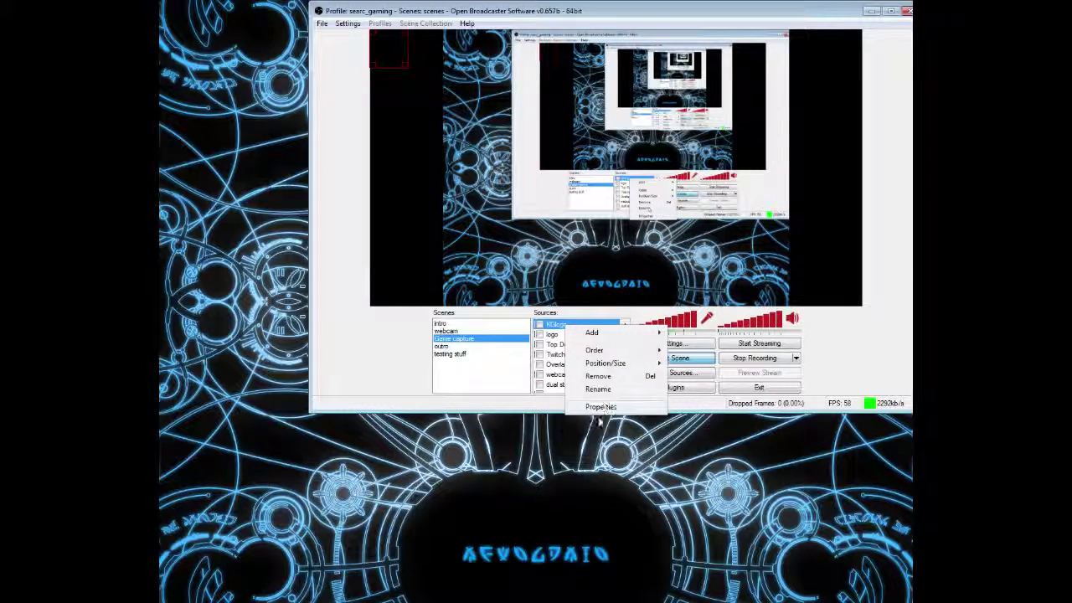
left_click(602, 408)
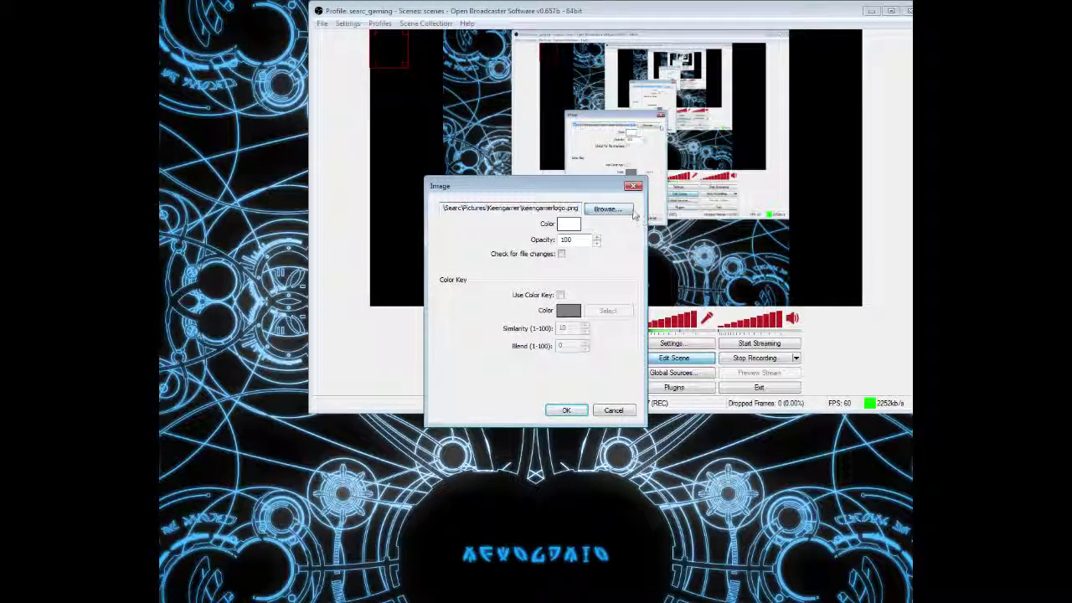
left_click(620, 209)
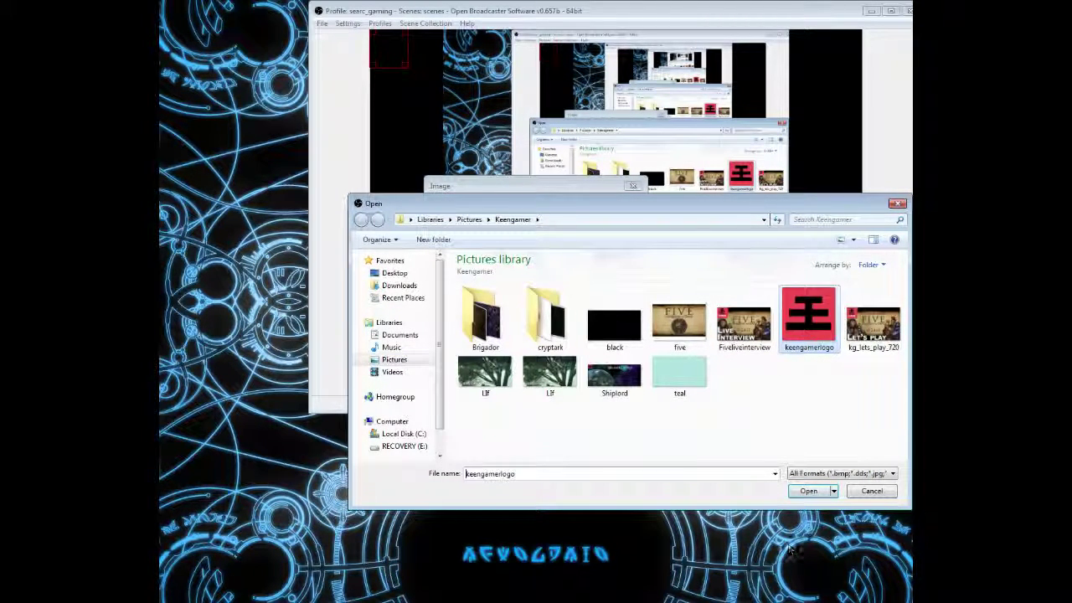
left_click(806, 491)
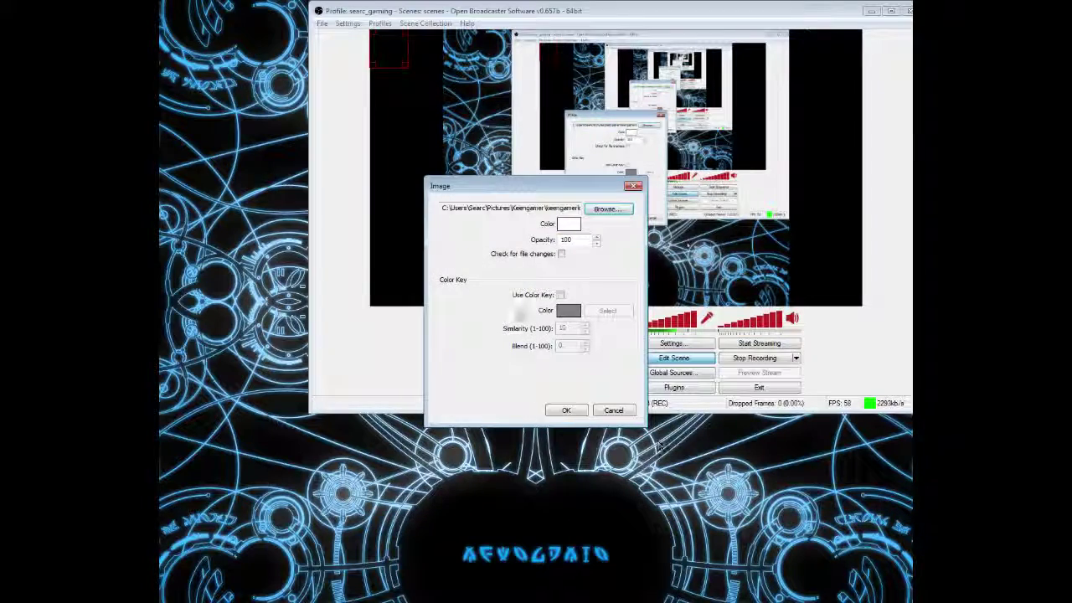
left_click(567, 411)
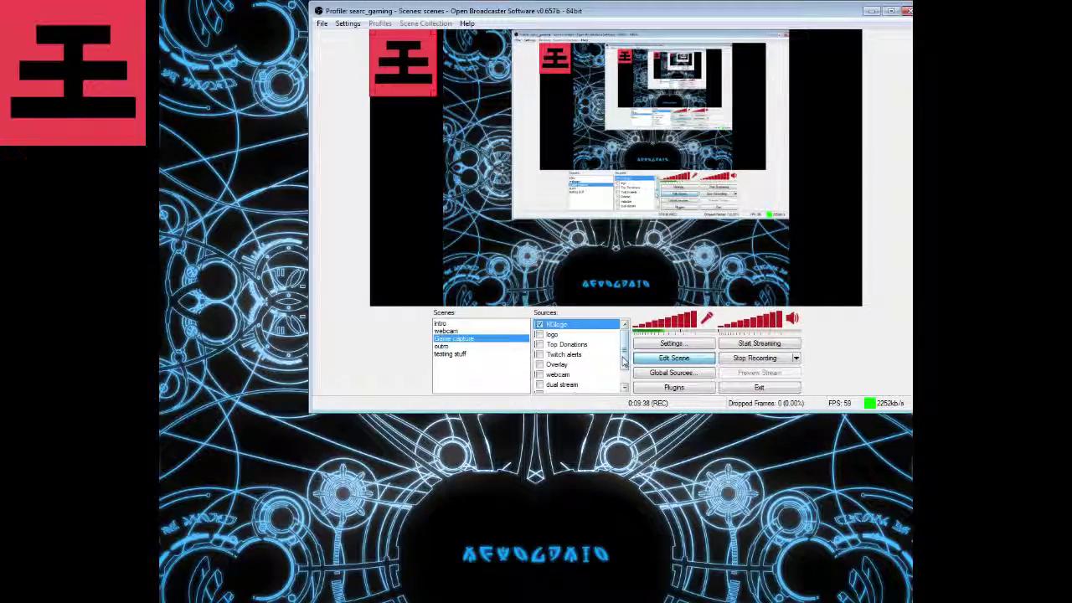
- Enable the game capture source, shrink it and move it to the lower-right corner of the scene
left_click(540, 374)
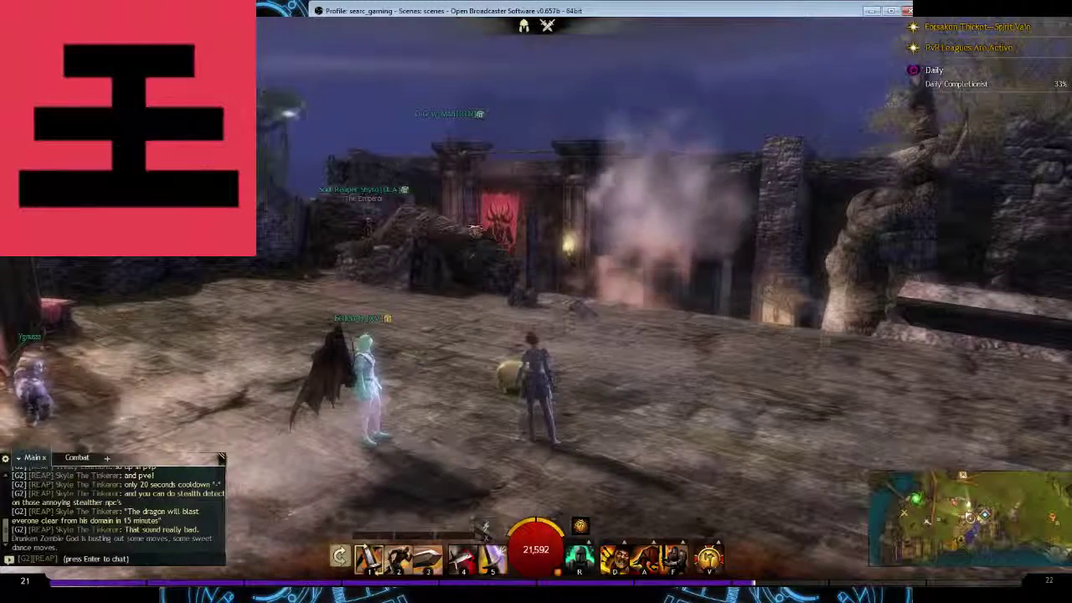
key("alt+Tab")
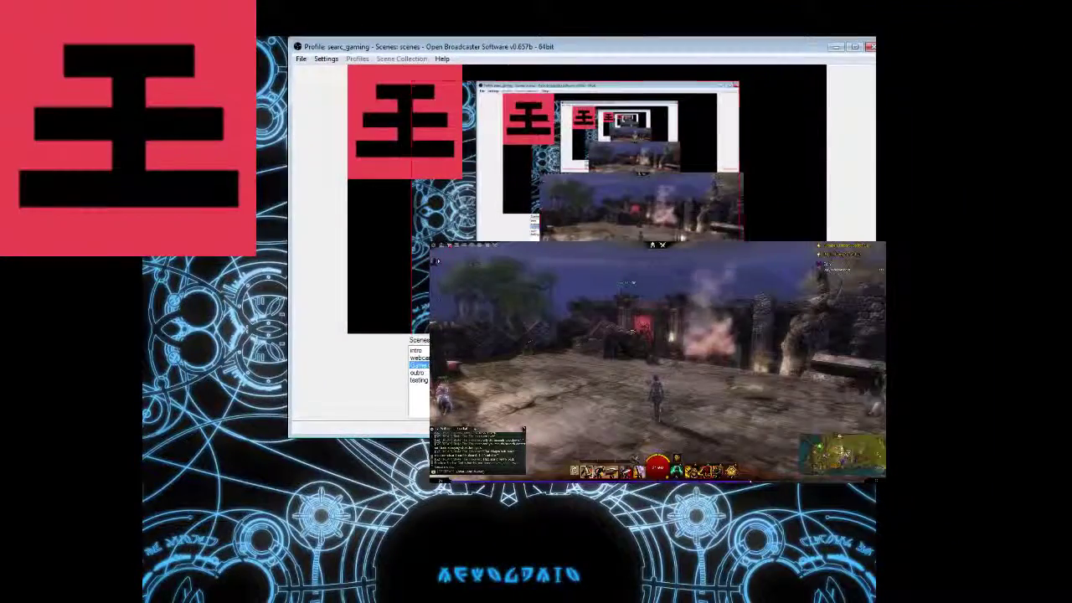
left_click_drag(651, 222, 731, 274)
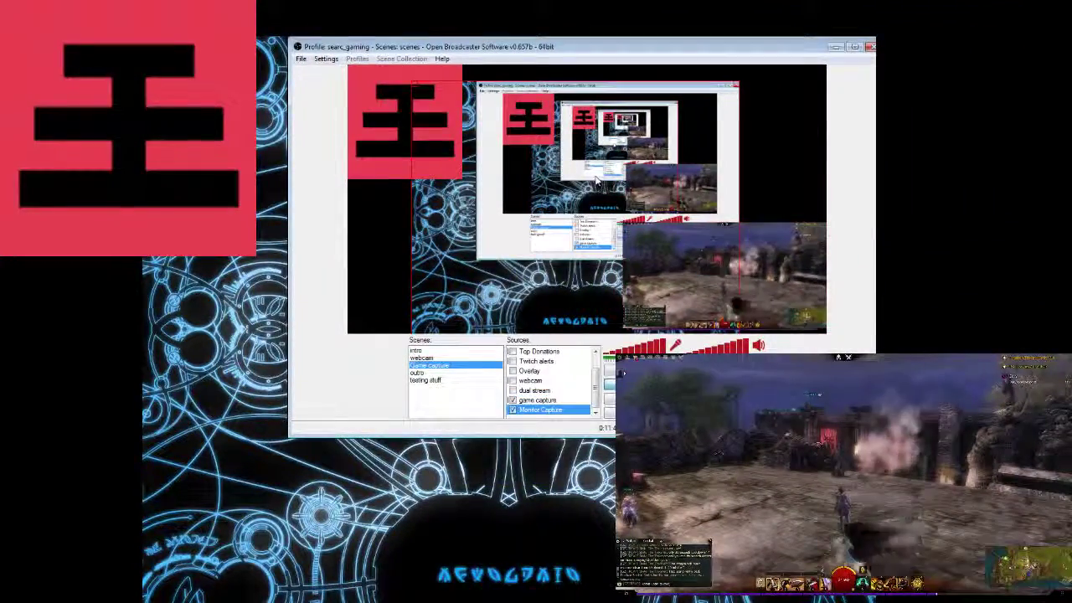
- Crop the left and bottom edges of Monitor Capture to the software window and move it to the scene's lower-left corner
left_click(609, 115)
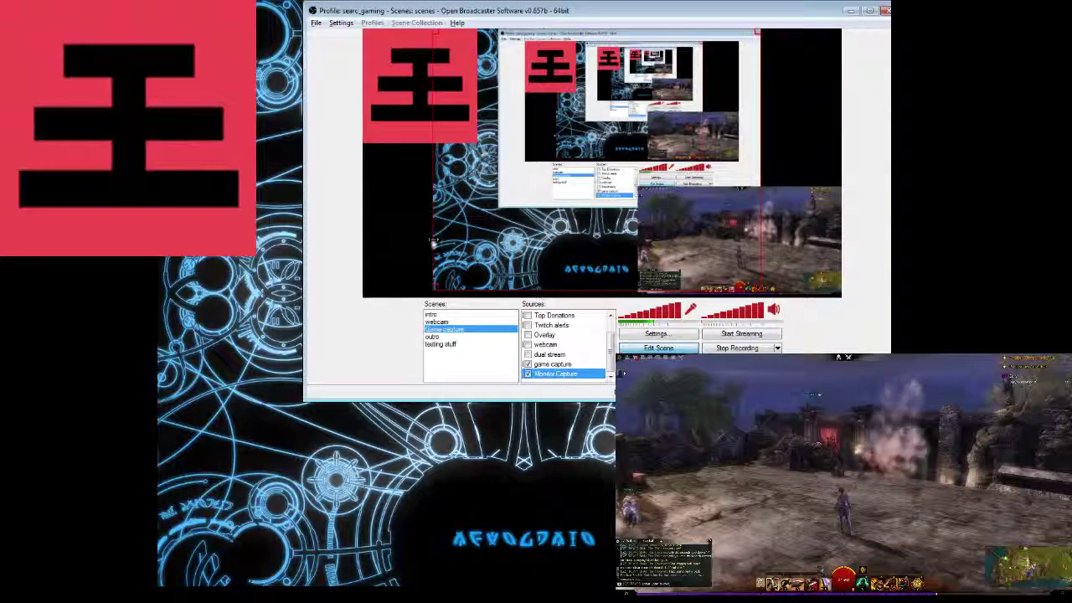
left_click_drag(432, 240, 498, 239)
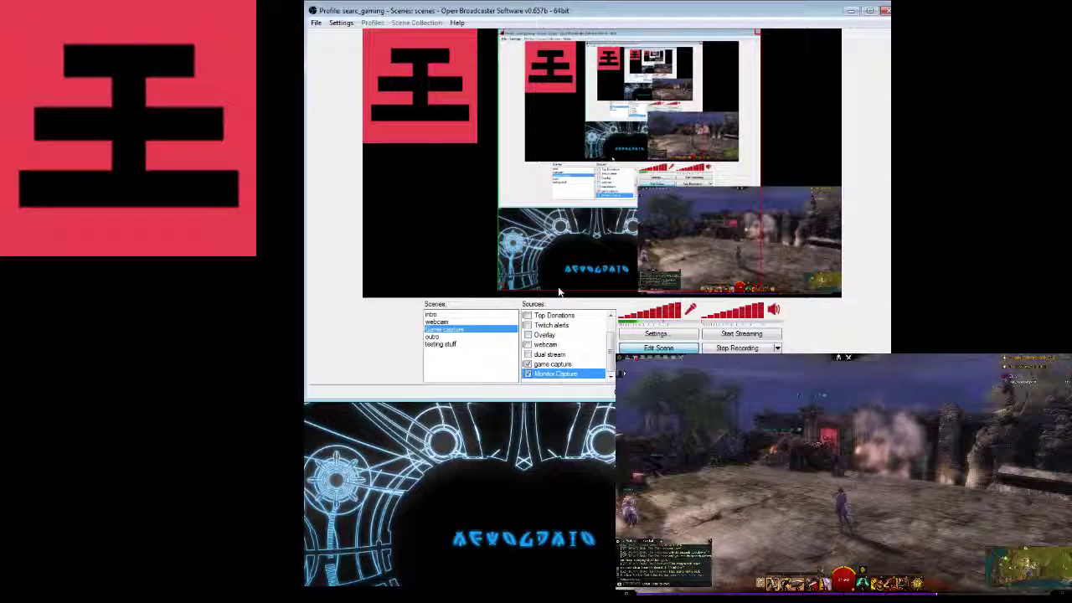
left_click_drag(562, 272, 567, 209)
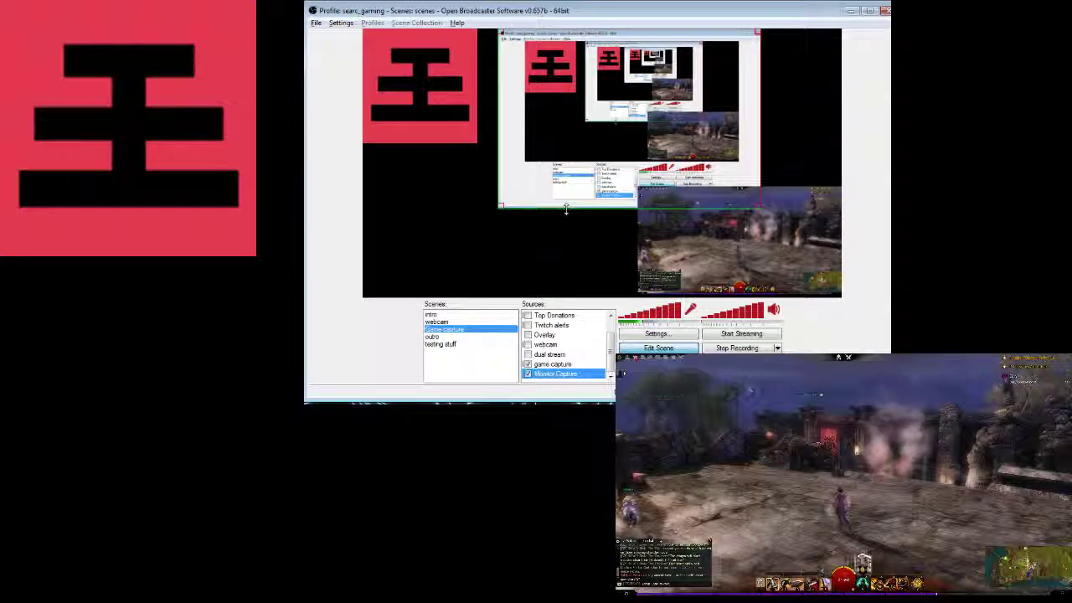
left_click_drag(606, 129, 167, 412)
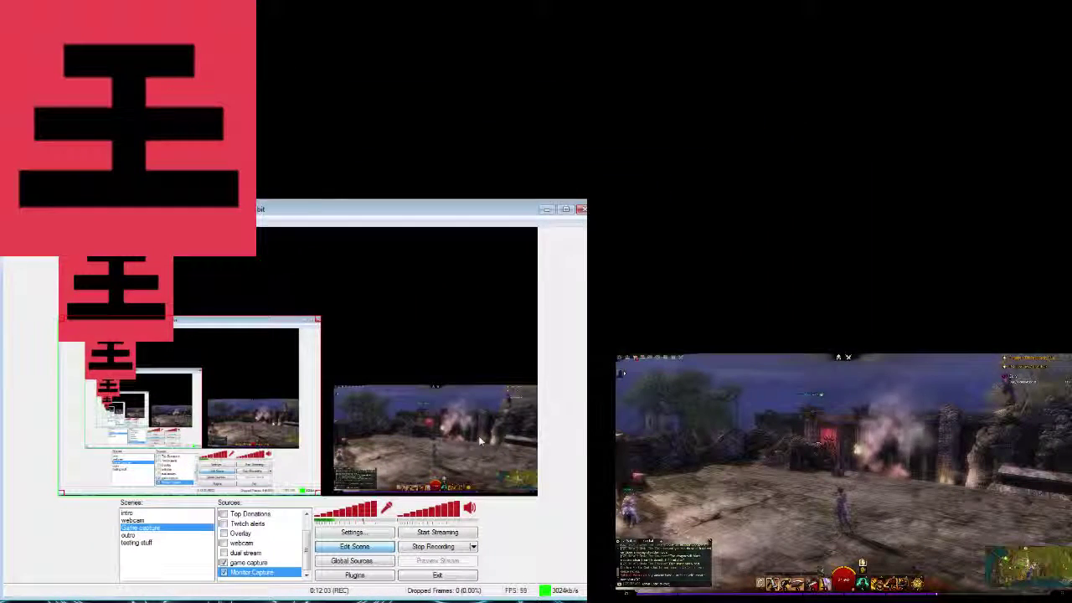
- Enlarge the game capture and move it to the scene's upper-right corner, and shrink the KGlogo in the upper-left corner
left_click(334, 390)
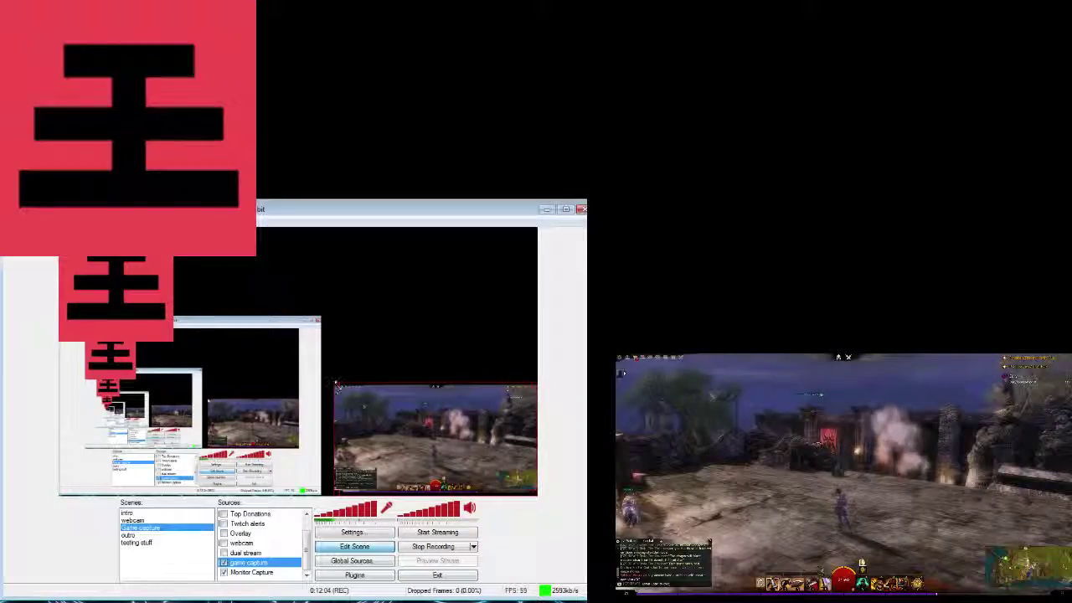
left_click_drag(341, 389, 519, 344)
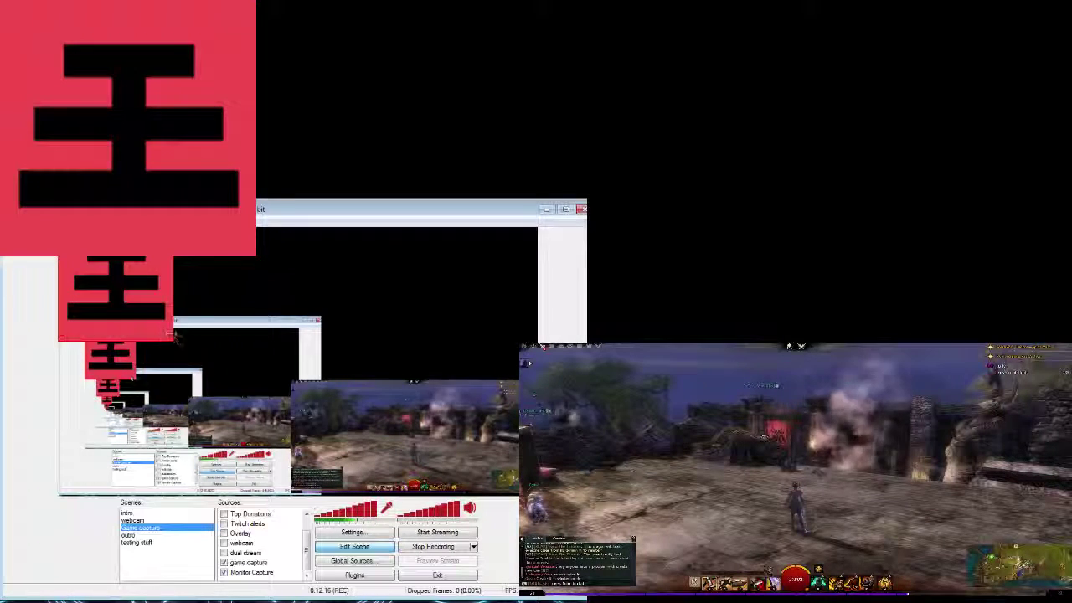
left_click_drag(169, 296, 93, 286)
left_click_drag(433, 461, 434, 312)
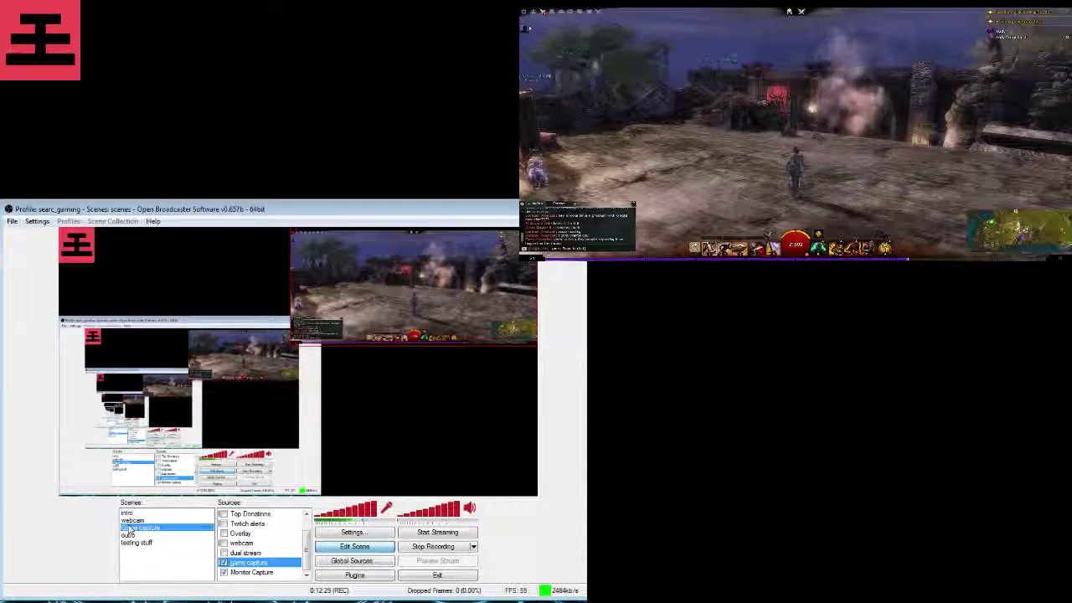
- Show the webcam scene
left_click(133, 521)
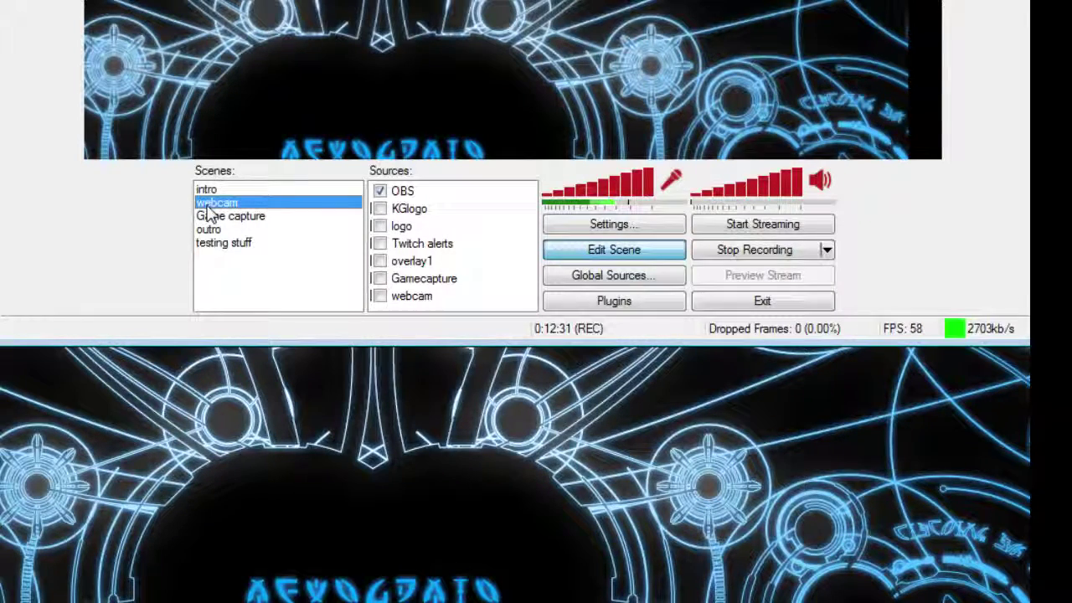
- Check the OBS source's properties in the webcam scene and fit that source to the screen
right_click(559, 10)
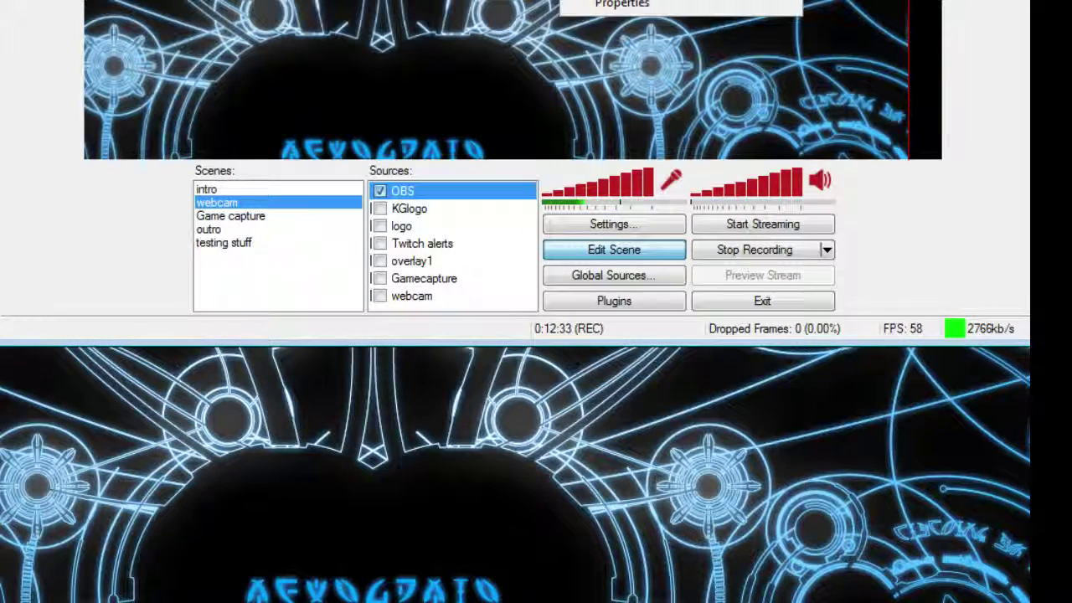
left_click(653, 3)
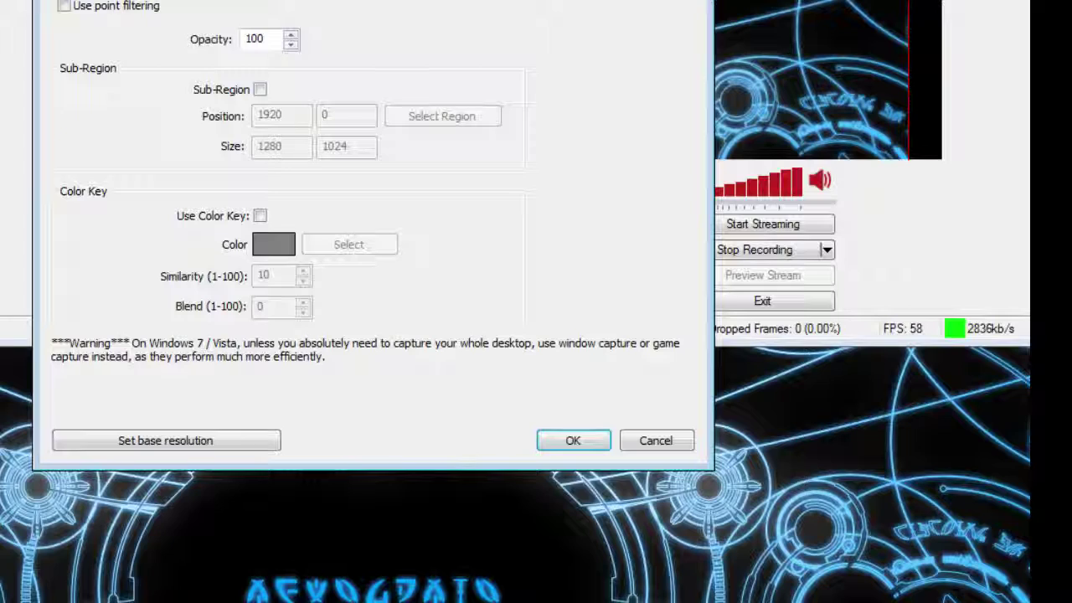
key("Return")
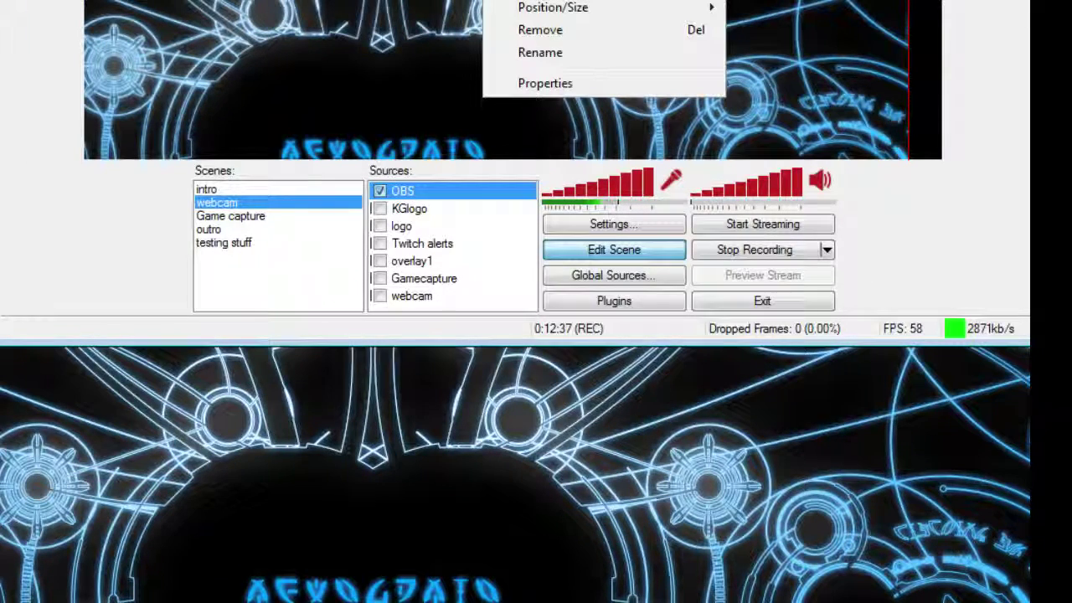
mouse_move(616, 16)
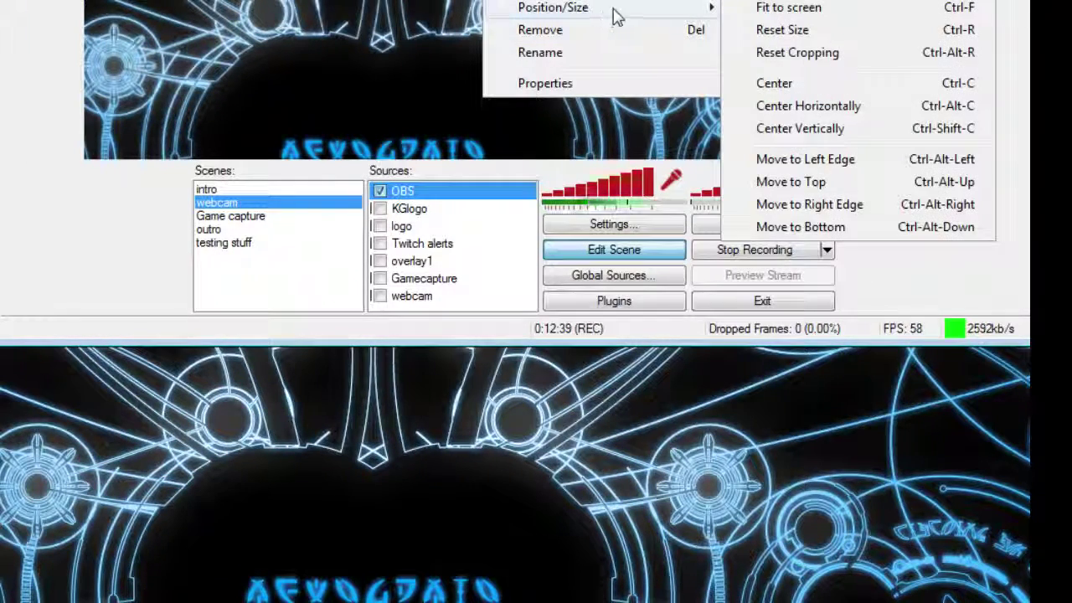
left_click(813, 12)
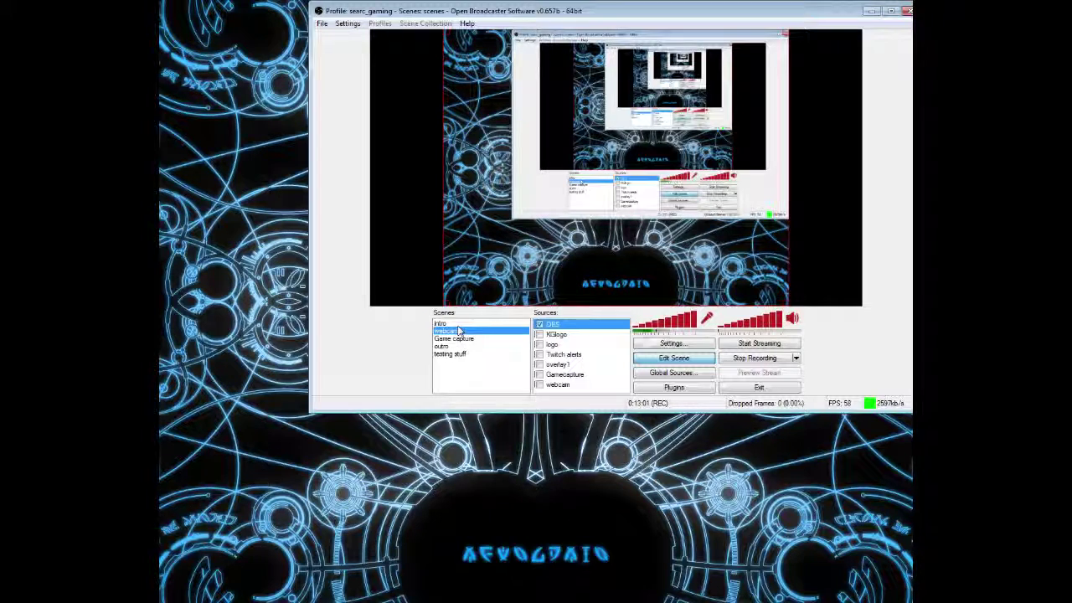
right_click(460, 381)
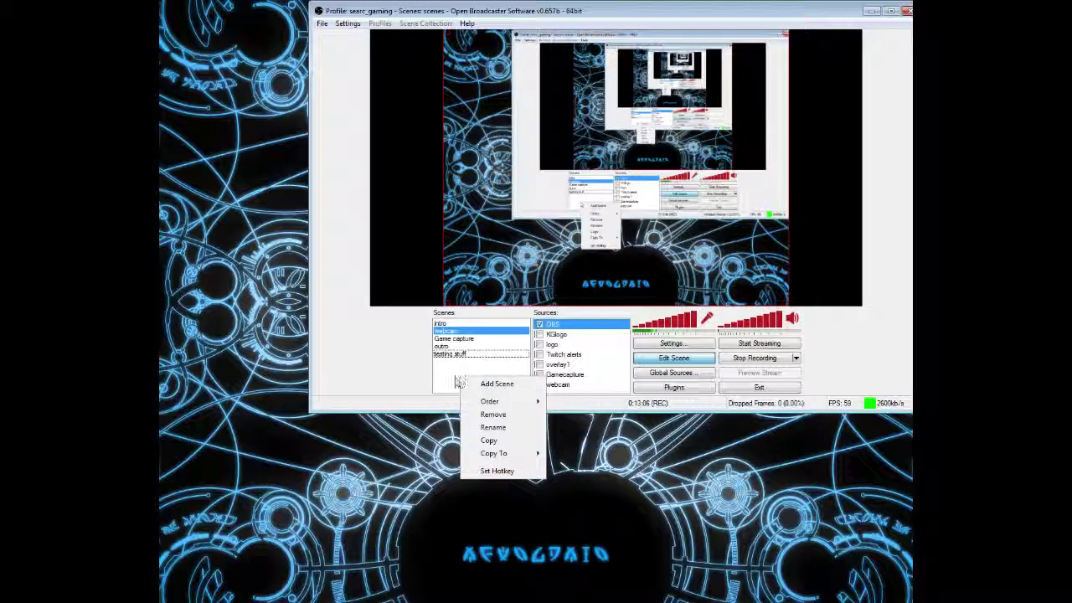
left_click(469, 347)
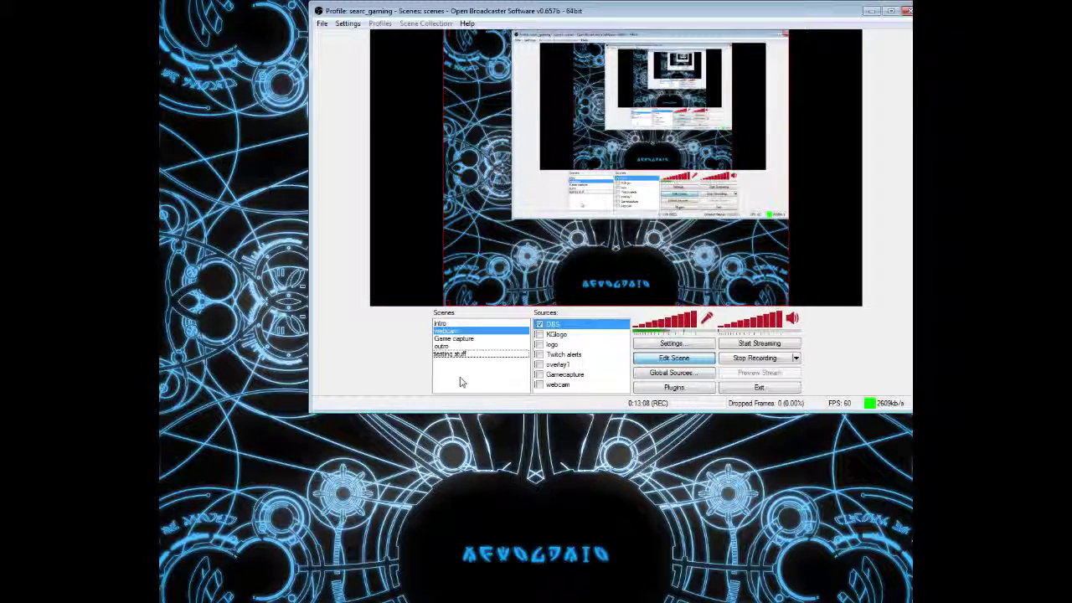
right_click(461, 383)
left_click(494, 385)
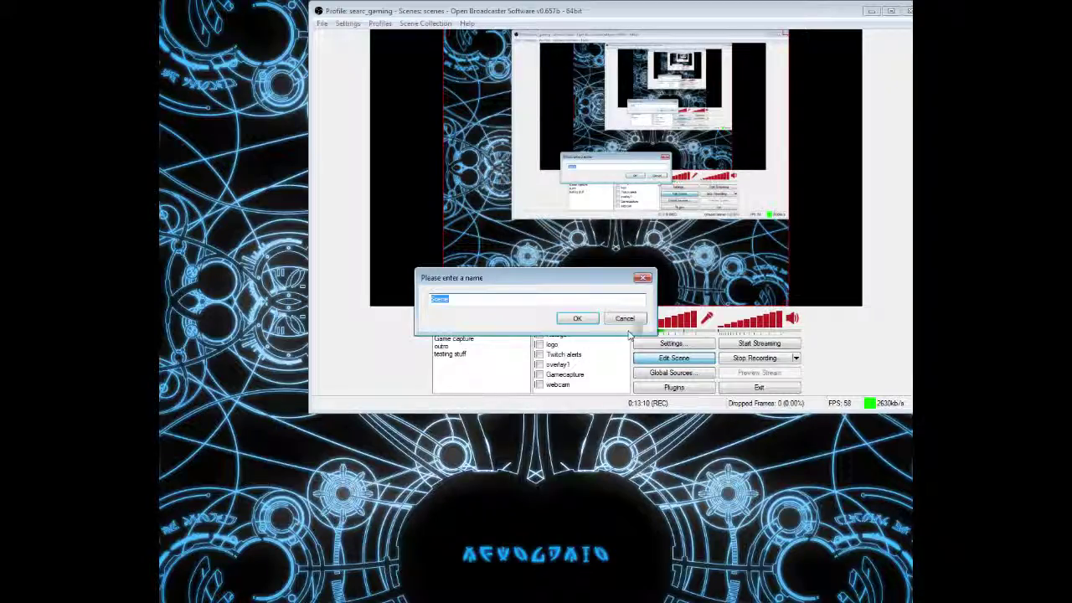
left_click(625, 318)
- Show the testing stuff scene and return to the webcam scene
left_click(468, 357)
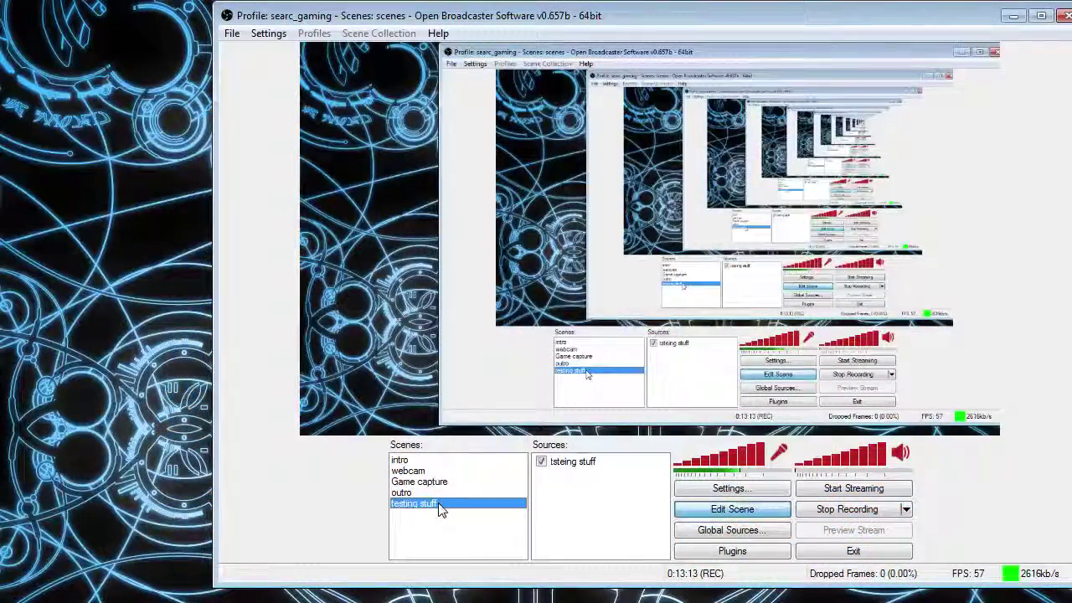
right_click(590, 487)
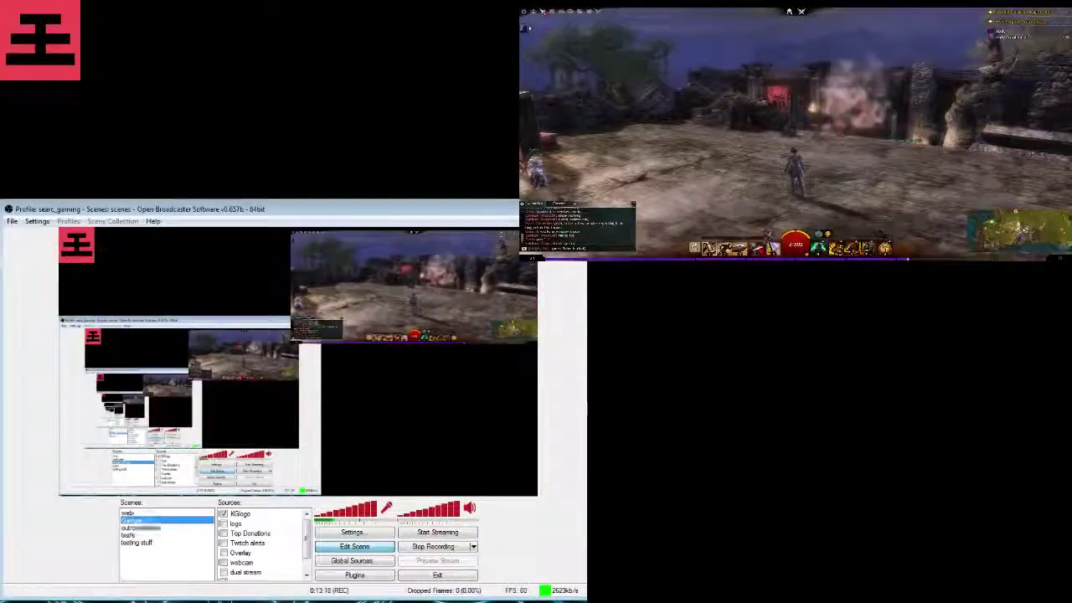
left_click(458, 324)
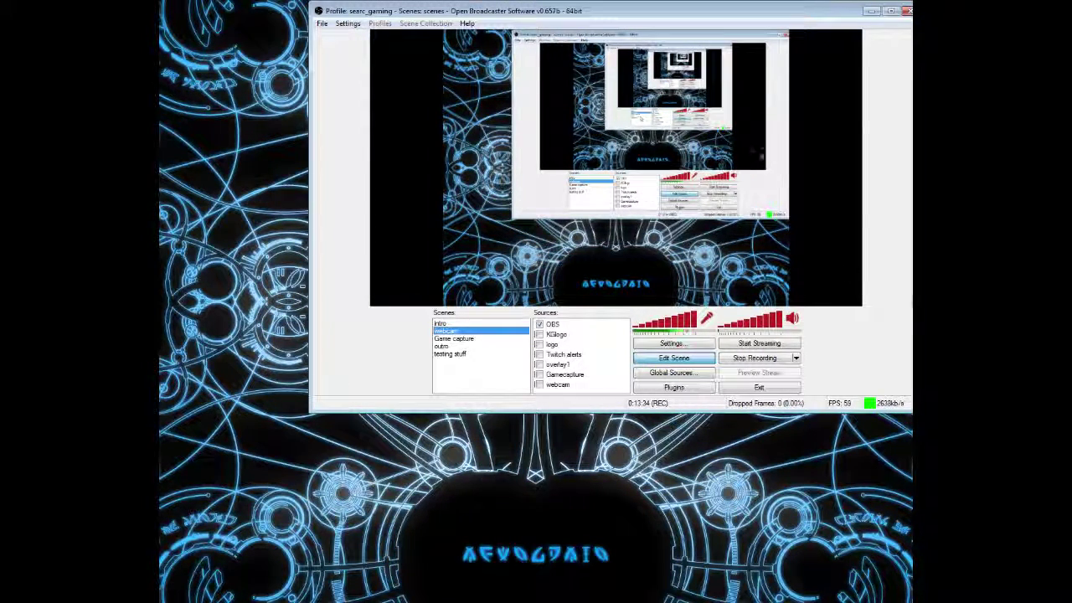
- Fit the game capture source to the screen in the Game capture scene
left_click(453, 339)
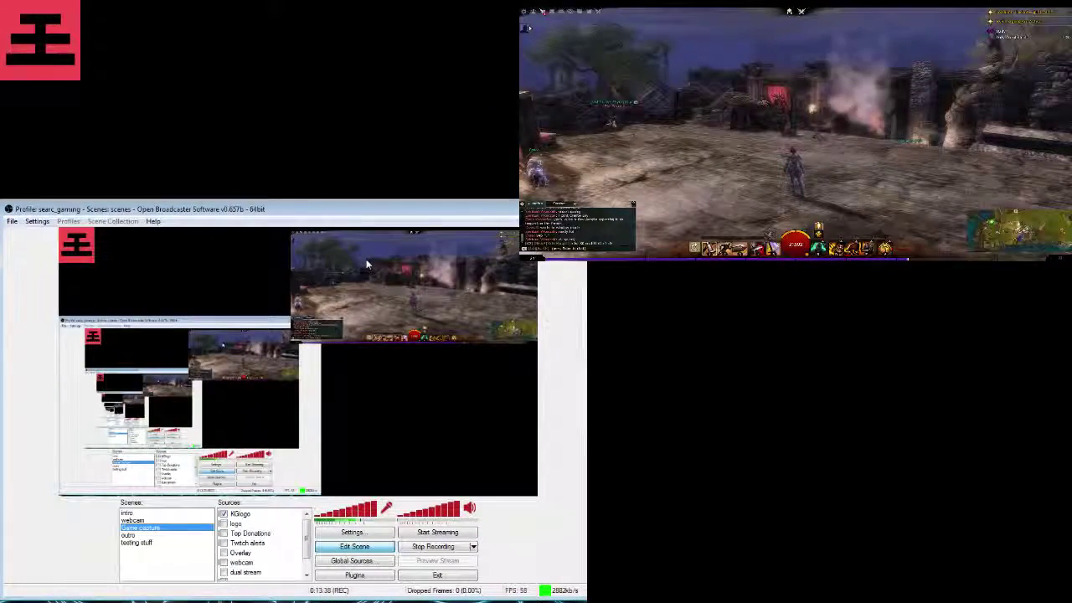
right_click(372, 283)
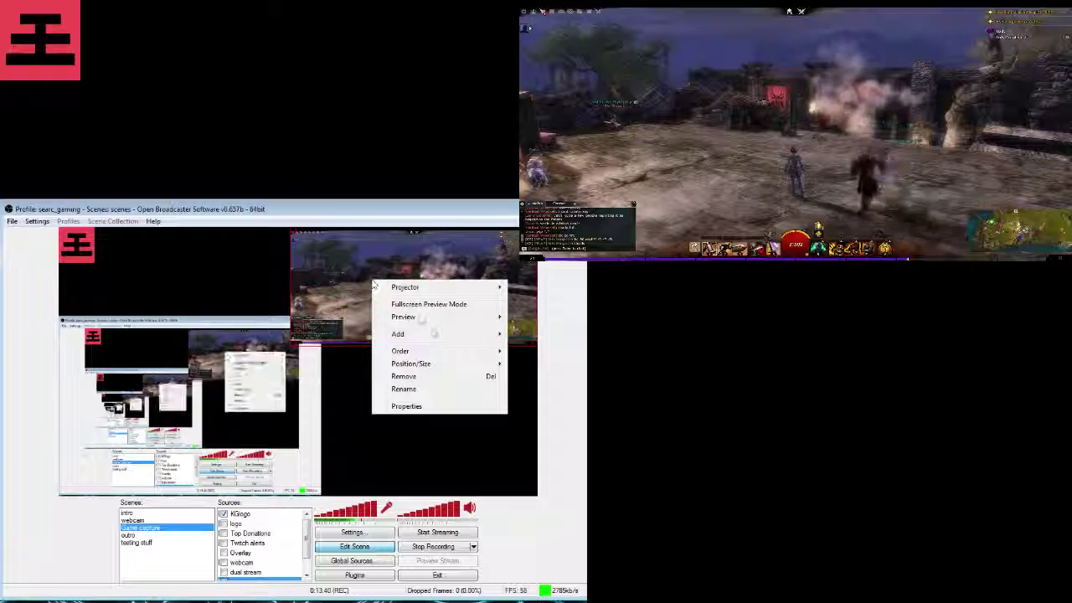
mouse_move(432, 366)
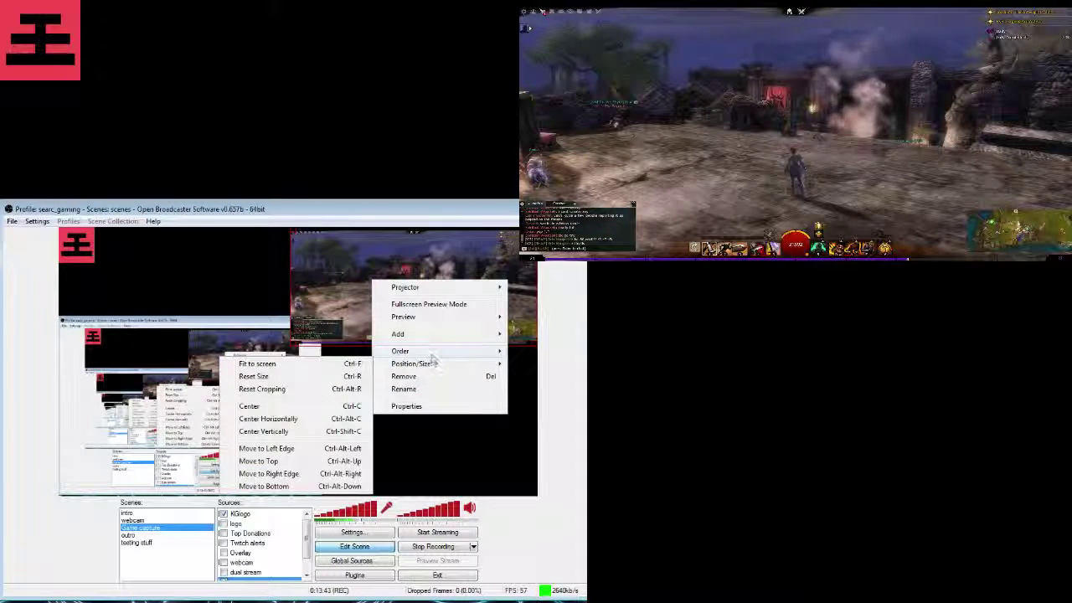
mouse_move(410, 353)
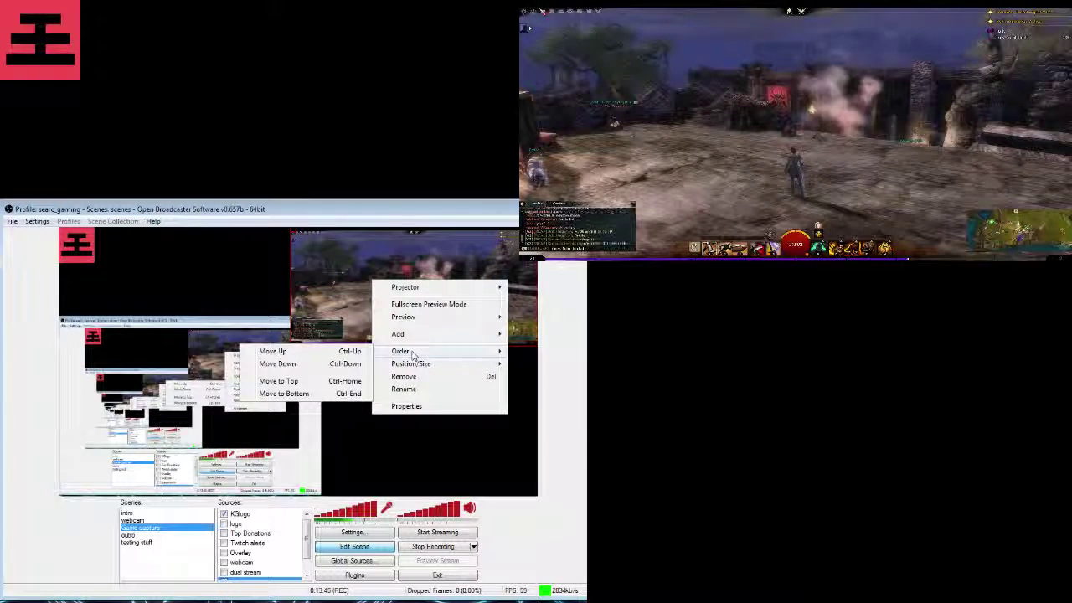
left_click(276, 364)
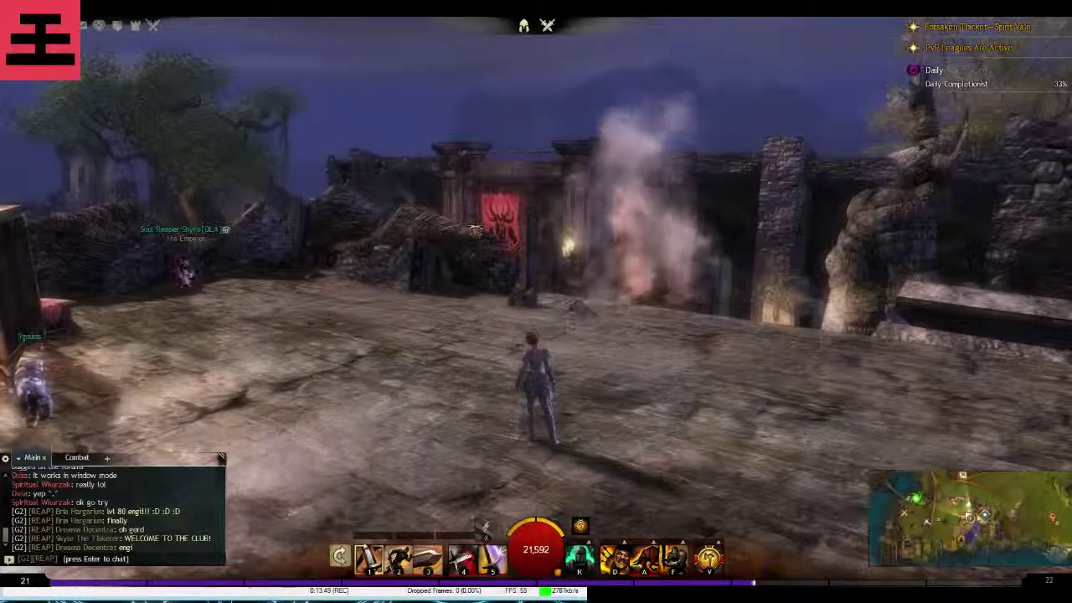
- Bring Monitor Capture in front of the game capture and move it to the scene's upper-right corner
right_click(249, 592)
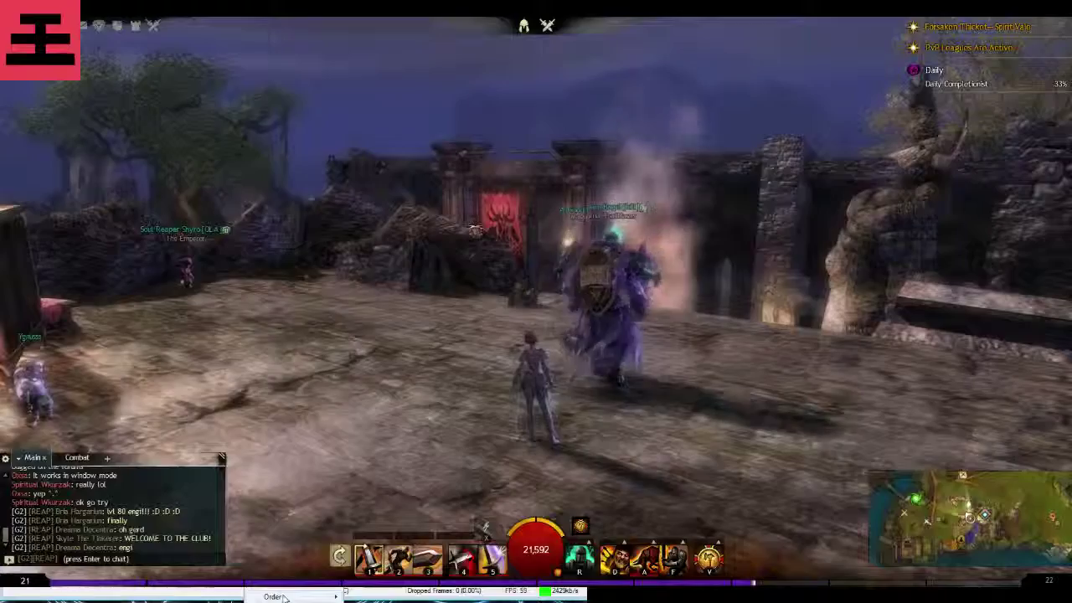
left_click(221, 354)
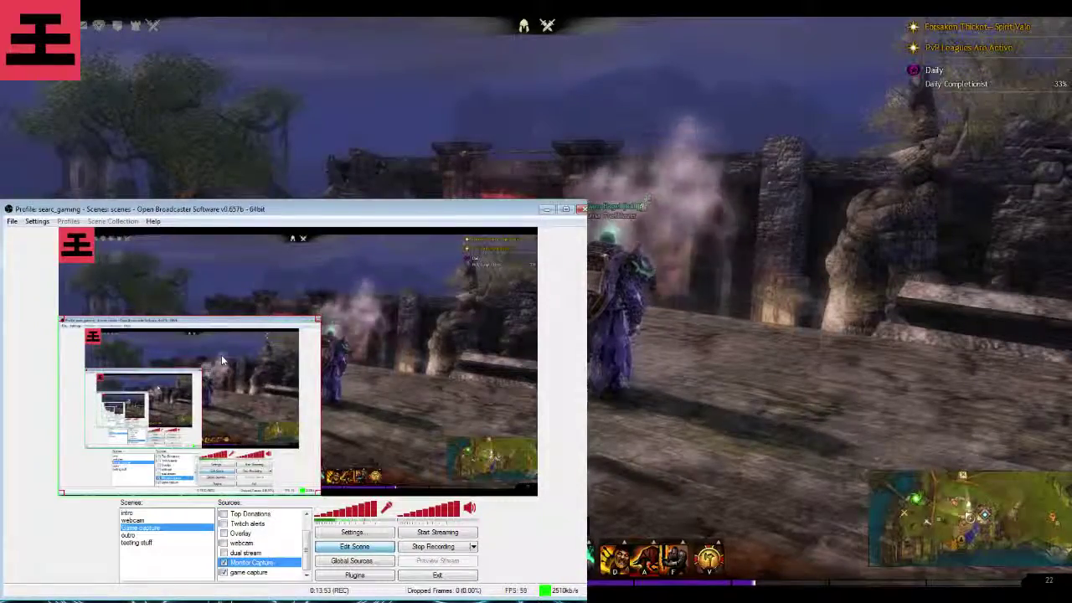
left_click_drag(390, 209, 880, 11)
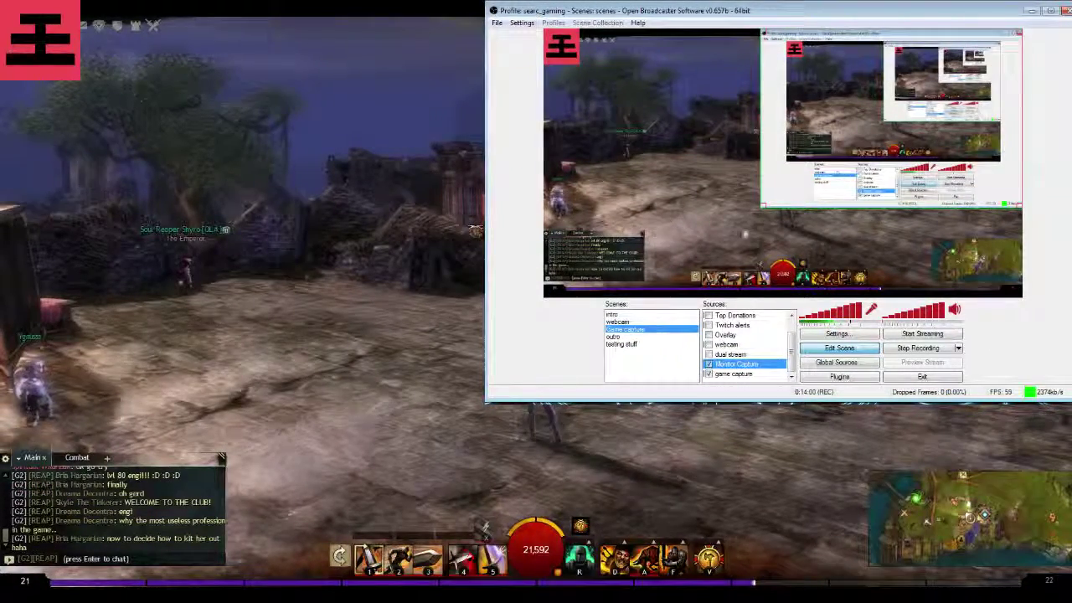
- Show the outro, intro and Game capture scenes and look through the Game capture scene's source list
left_click(620, 344)
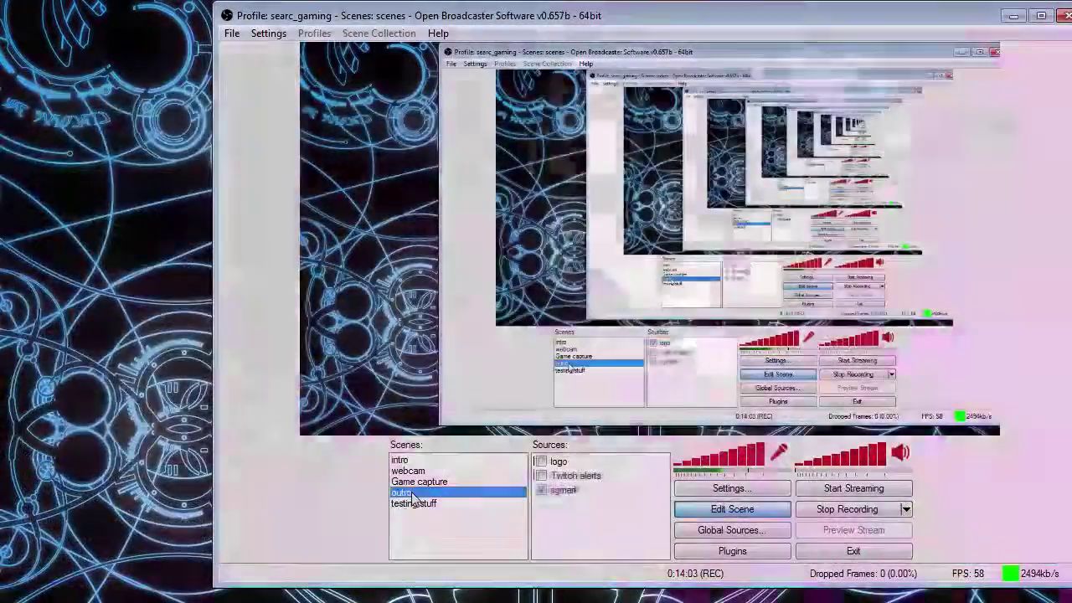
left_click(612, 314)
left_click(625, 330)
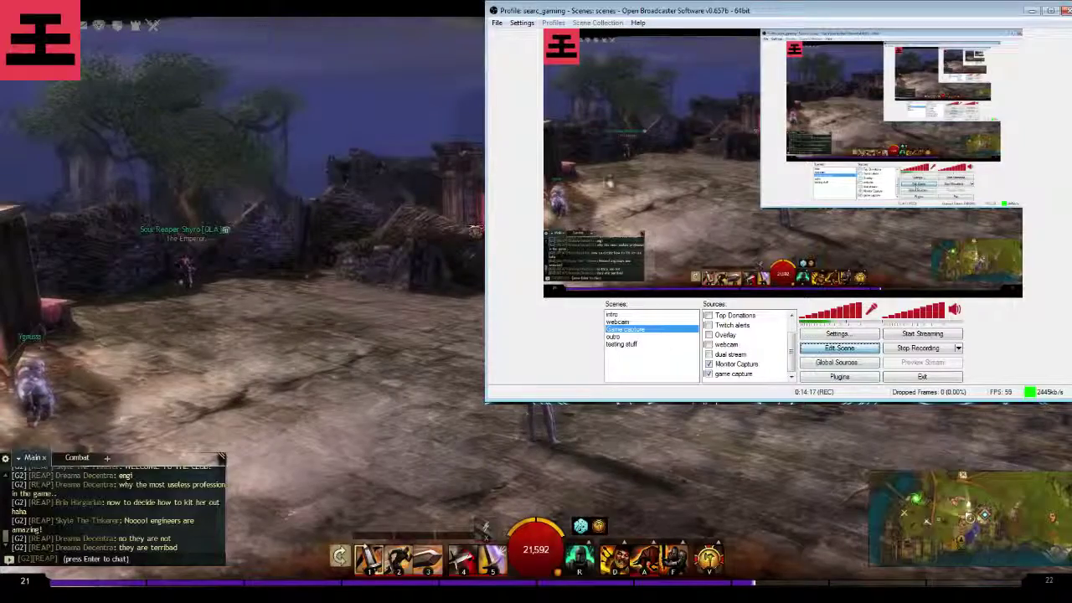
mouse_move(789, 155)
left_mouse_down()
mouse_move(711, 169)
mouse_move(789, 156)
left_mouse_up()
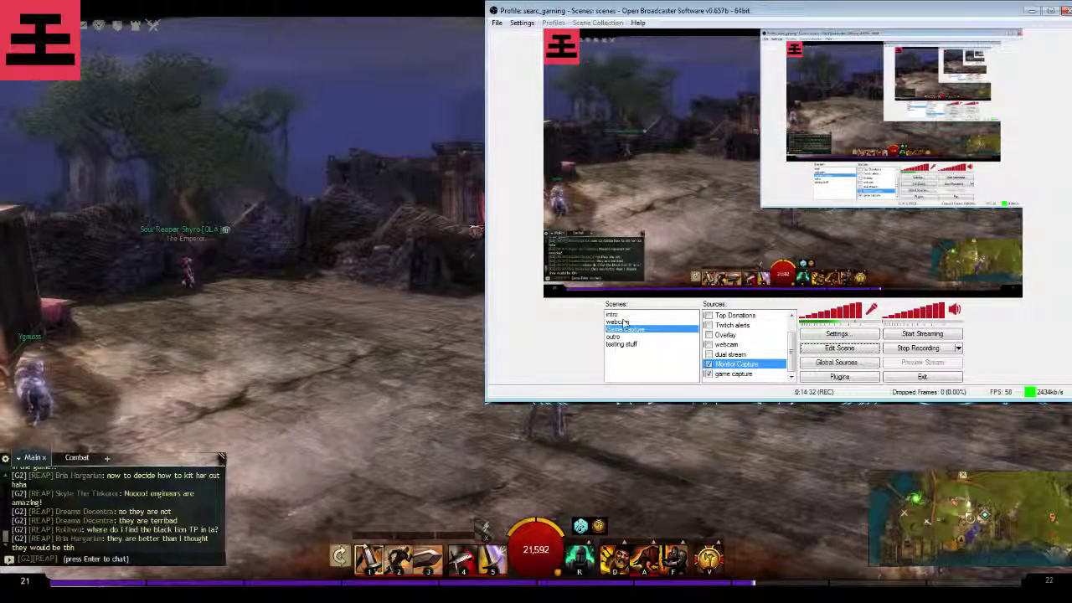
scroll(792, 318, "up", 1)
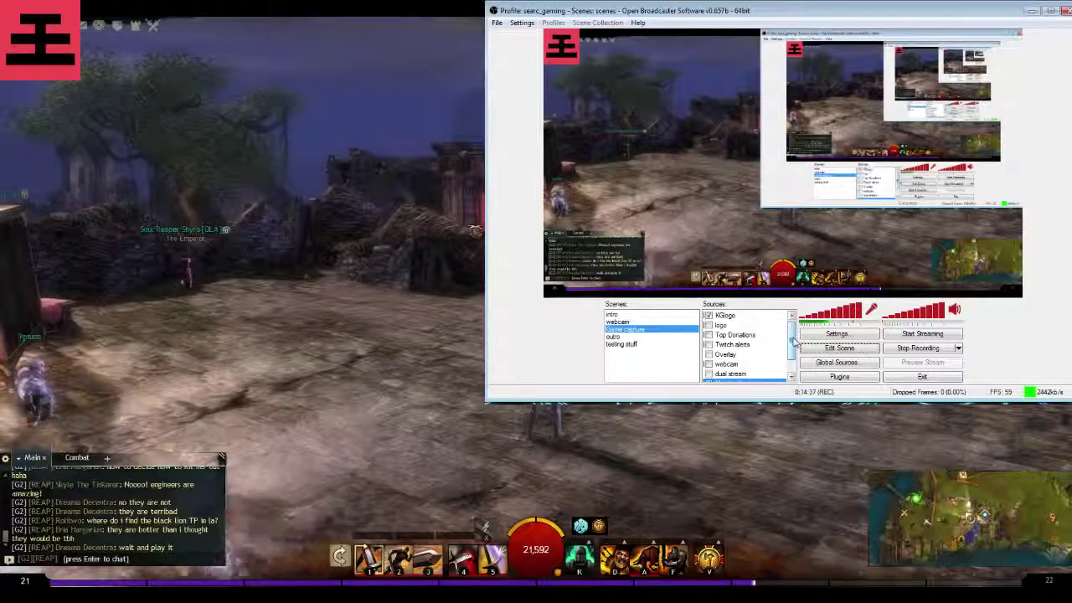
left_click(670, 315)
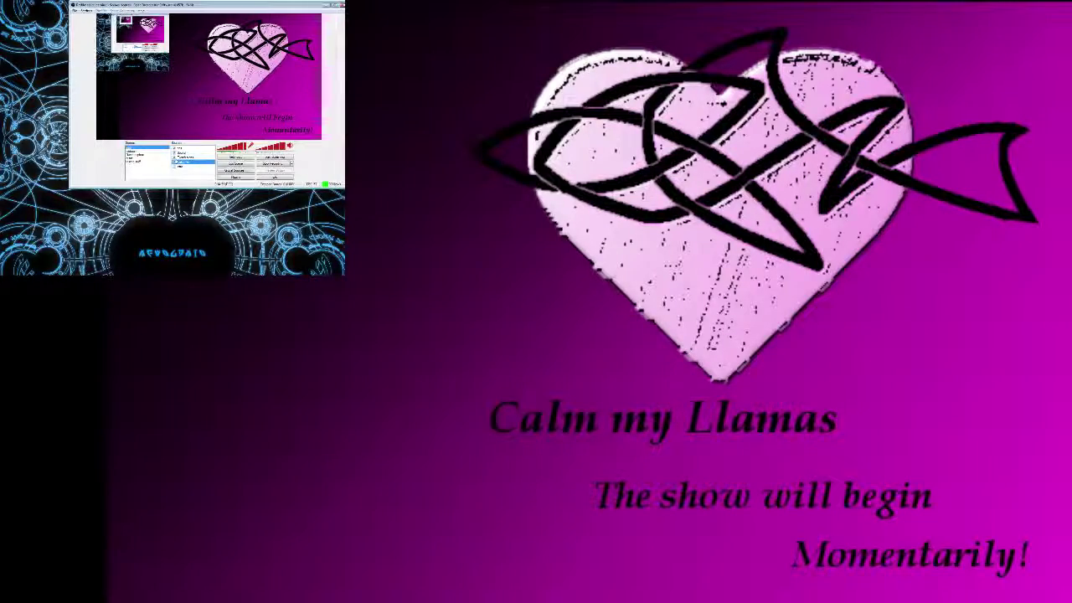
- Try showing the Gamecapture source in the webcam scene, then hide it again
left_click(127, 151)
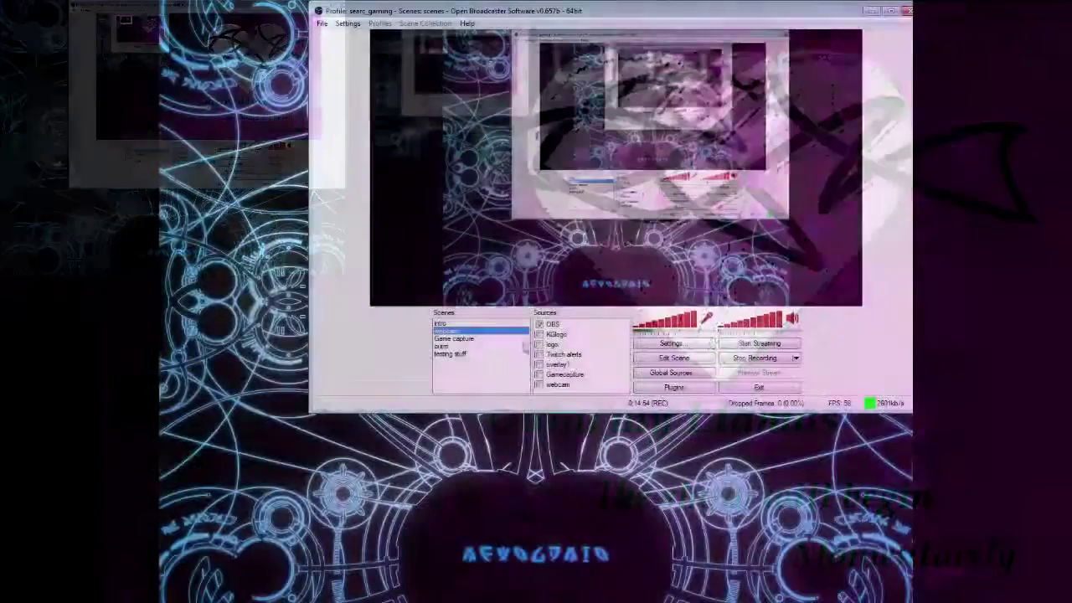
left_click(539, 375)
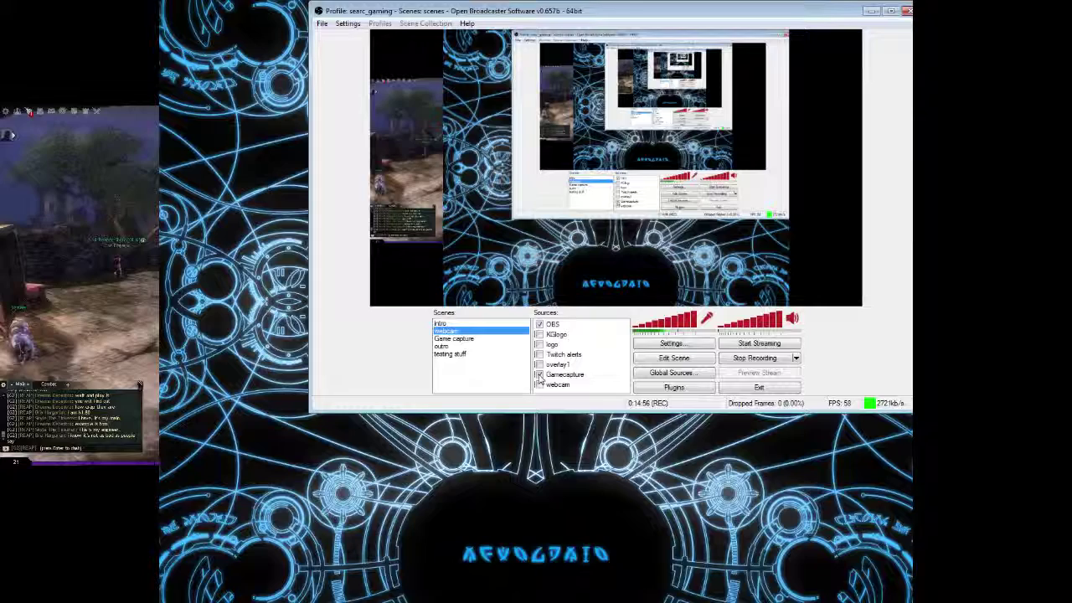
left_click(539, 374)
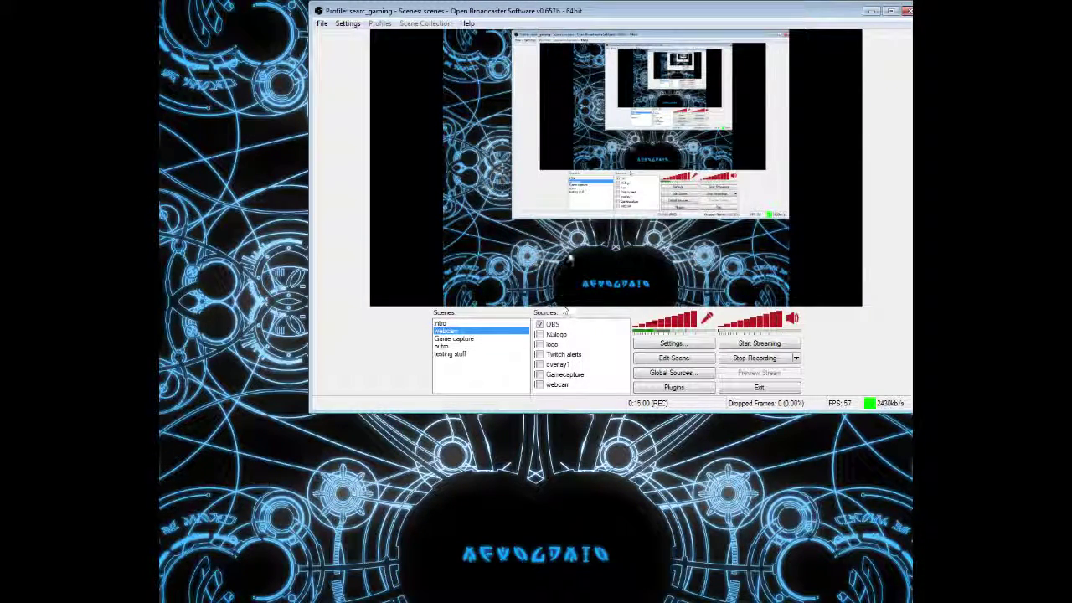
- Remove the testing stuff scene from the scene list
left_click(450, 325)
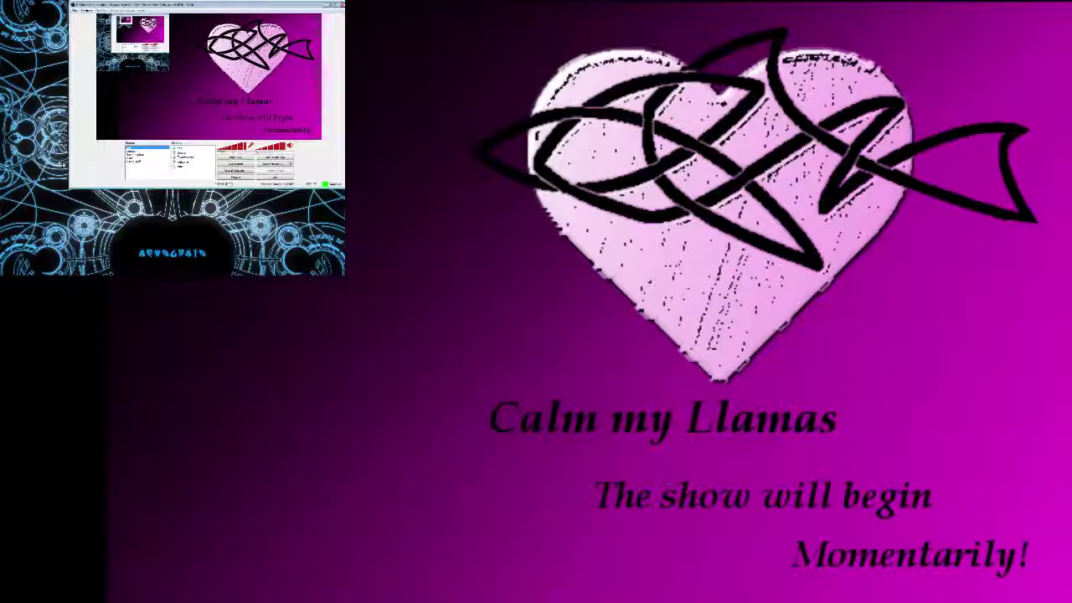
left_click(142, 155)
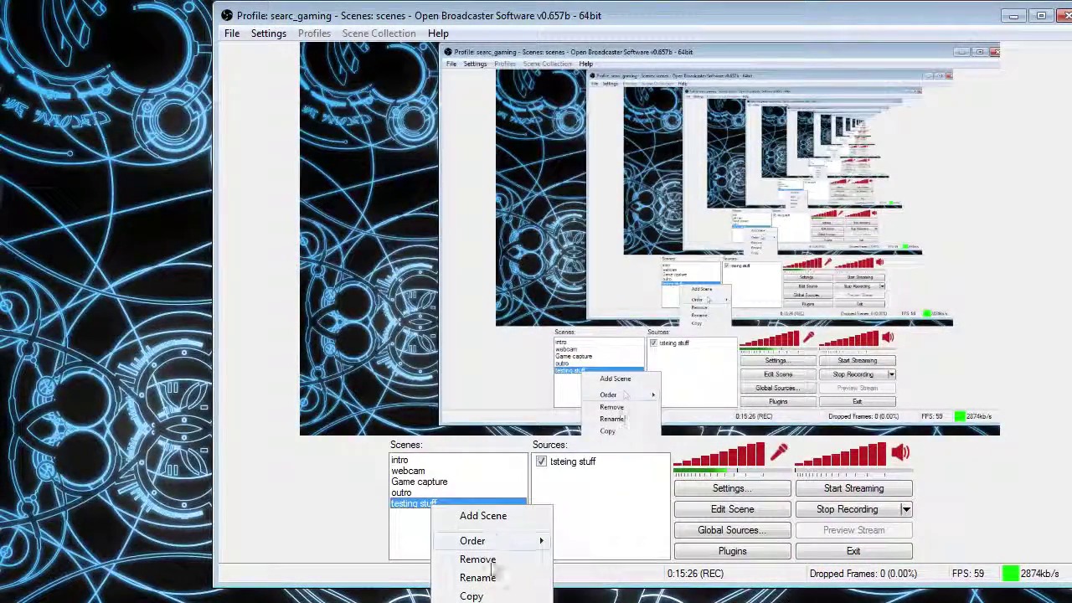
left_click(492, 560)
left_click(552, 492)
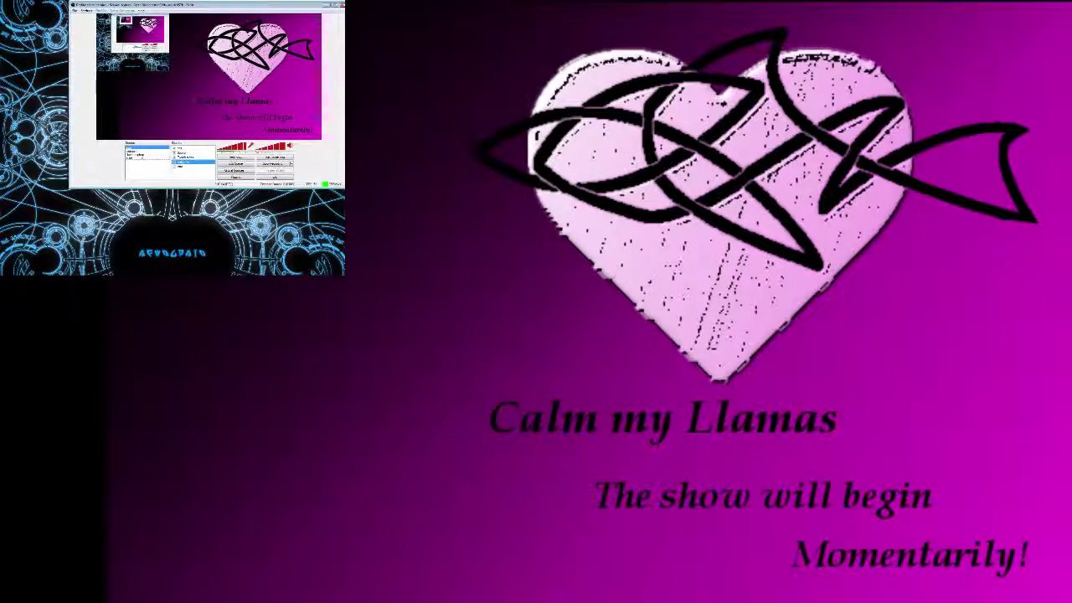
- Examine the overlay1 and Twitch alerts sources in the webcam scene and dual stream in the Game capture scene
left_click(134, 152)
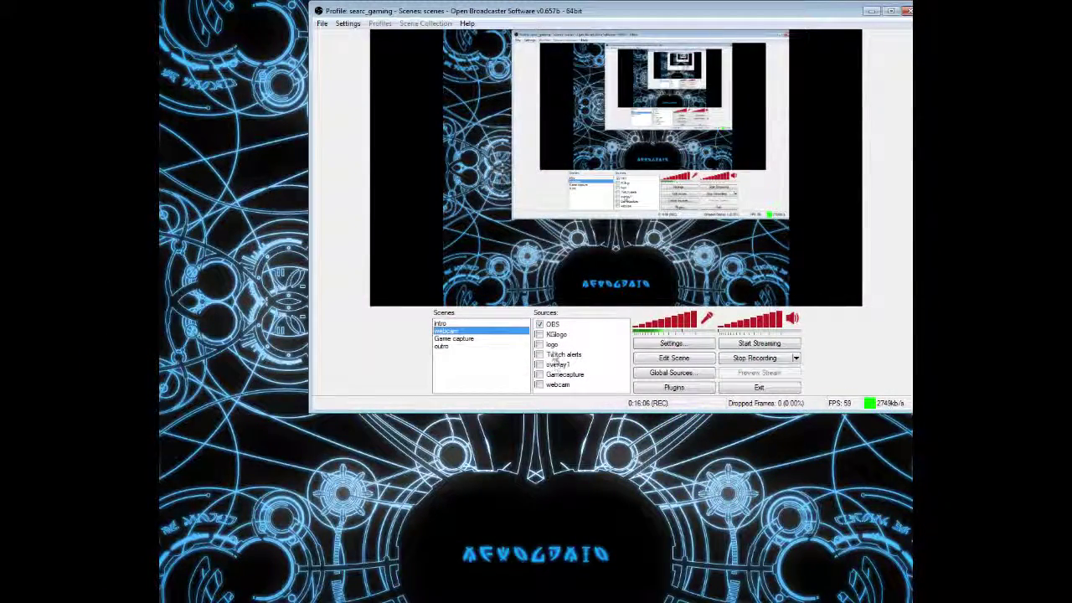
left_click(557, 364)
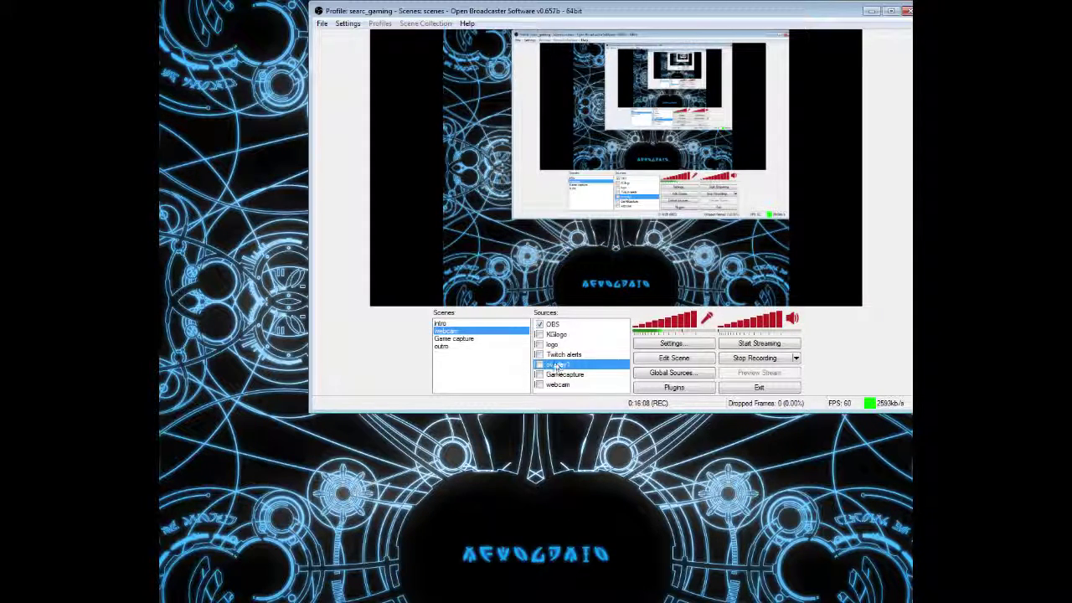
left_click(578, 354)
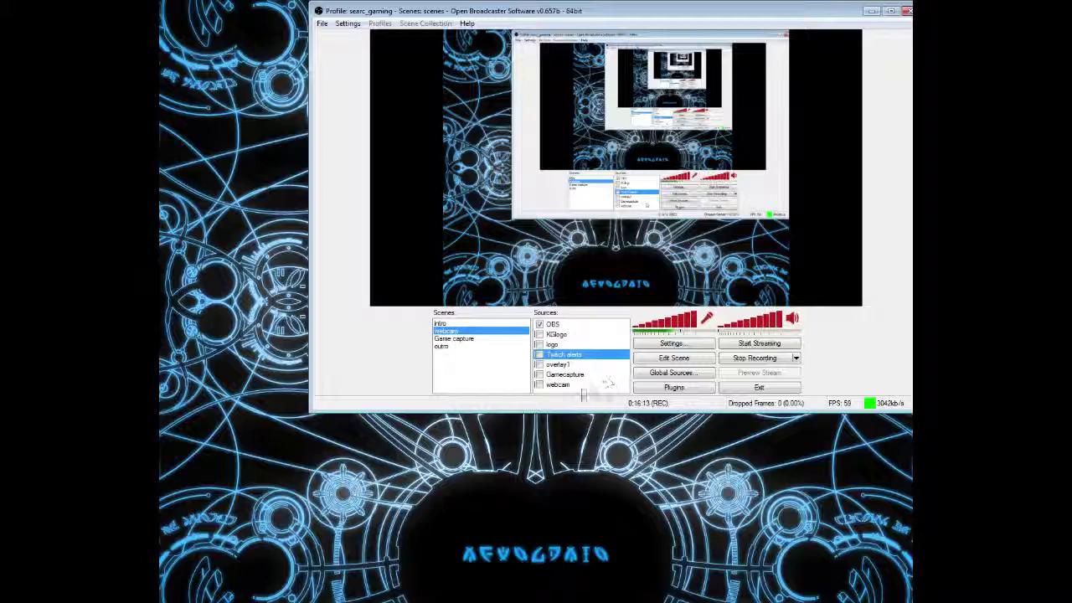
left_click(453, 338)
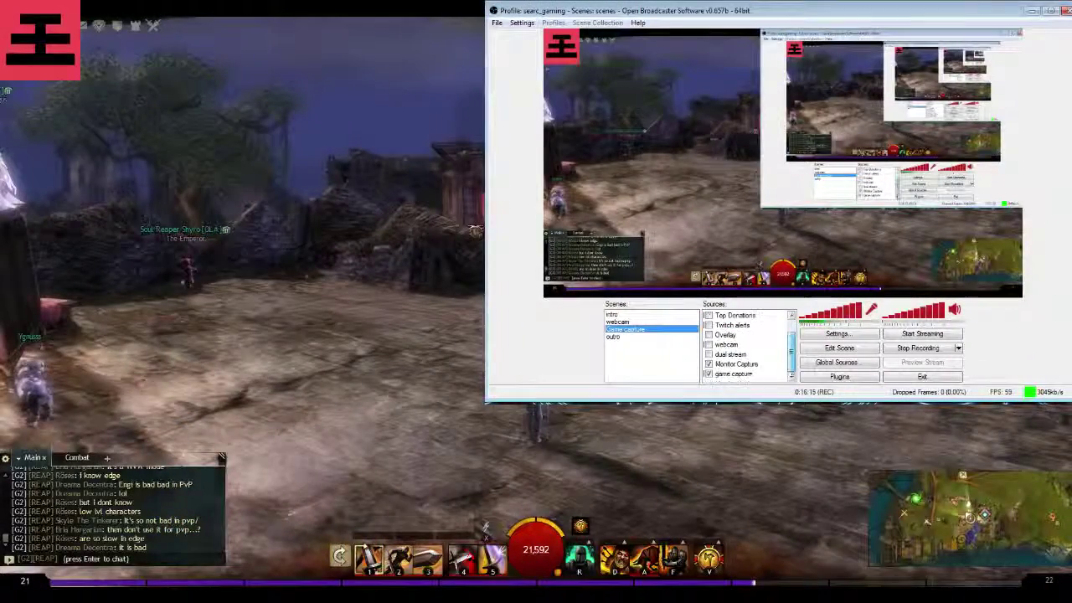
left_click(734, 356)
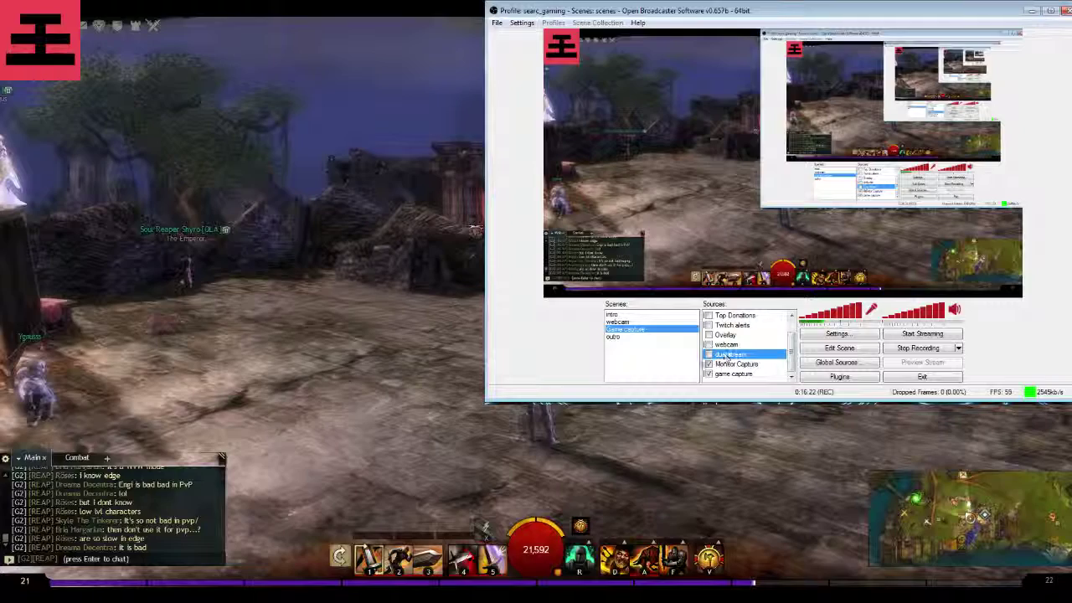
scroll(790, 364, "up", 1)
left_click(792, 380)
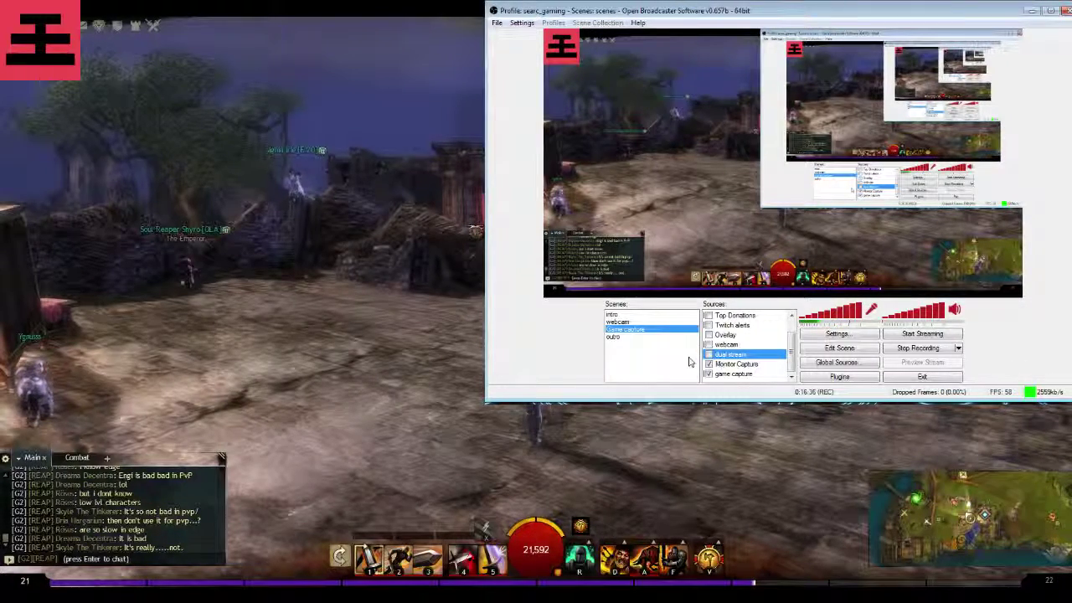
mouse_move(367, 557)
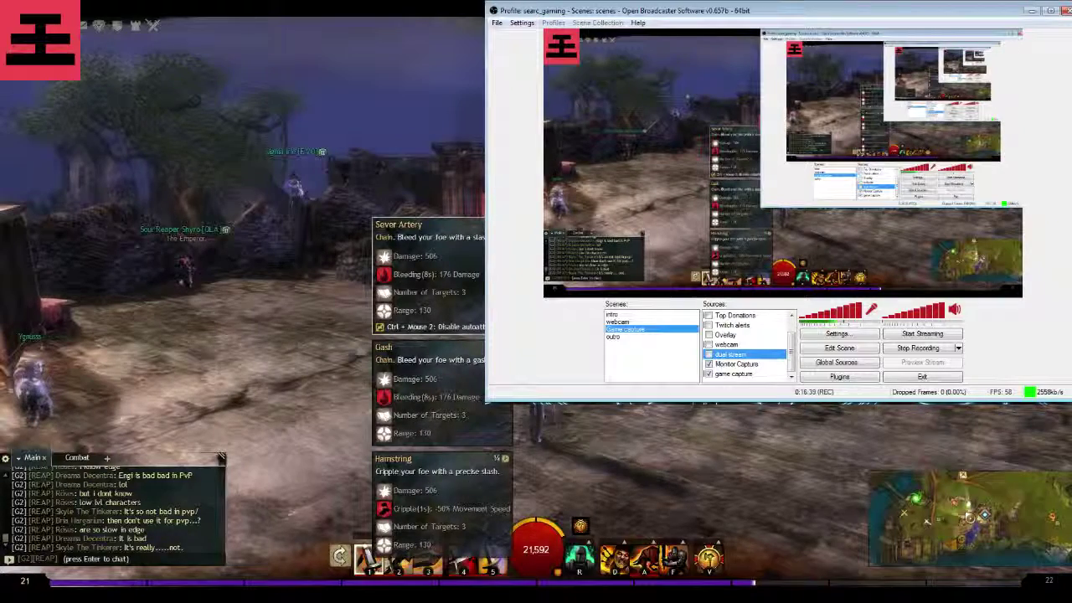
- Switch to the Slack conversation in the browser, look over its list of PS VR developers, and minimize the browser window
key("alt+Tab")
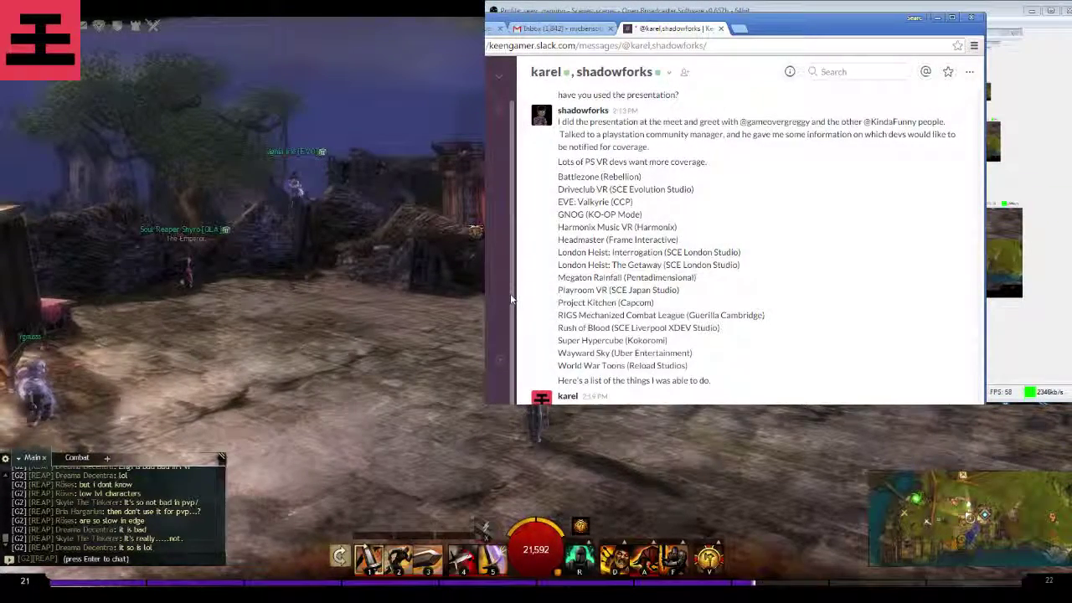
scroll(513, 251, "down", 1)
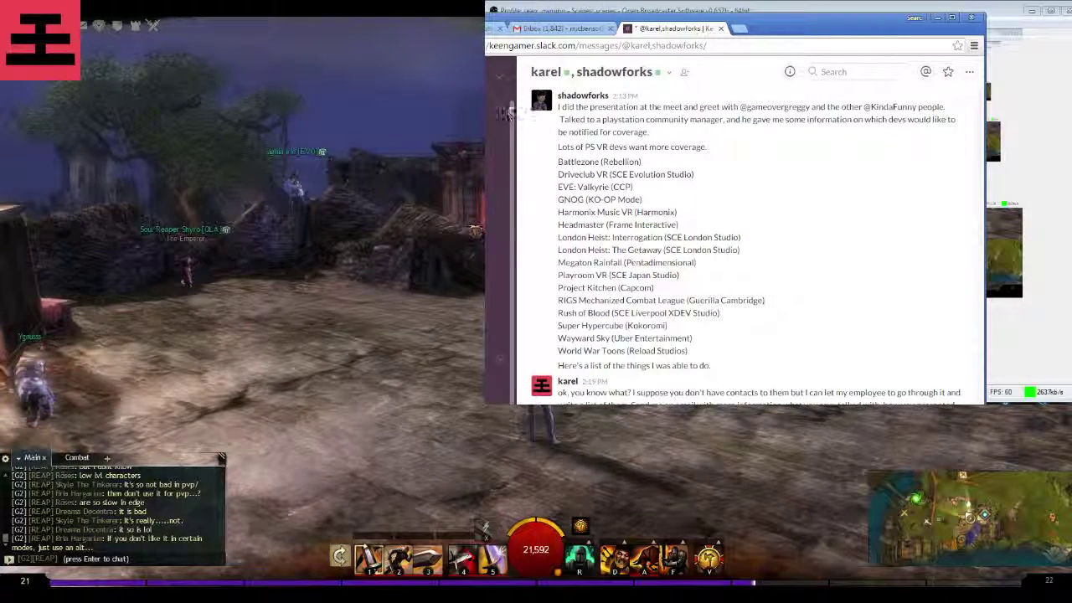
left_click(936, 20)
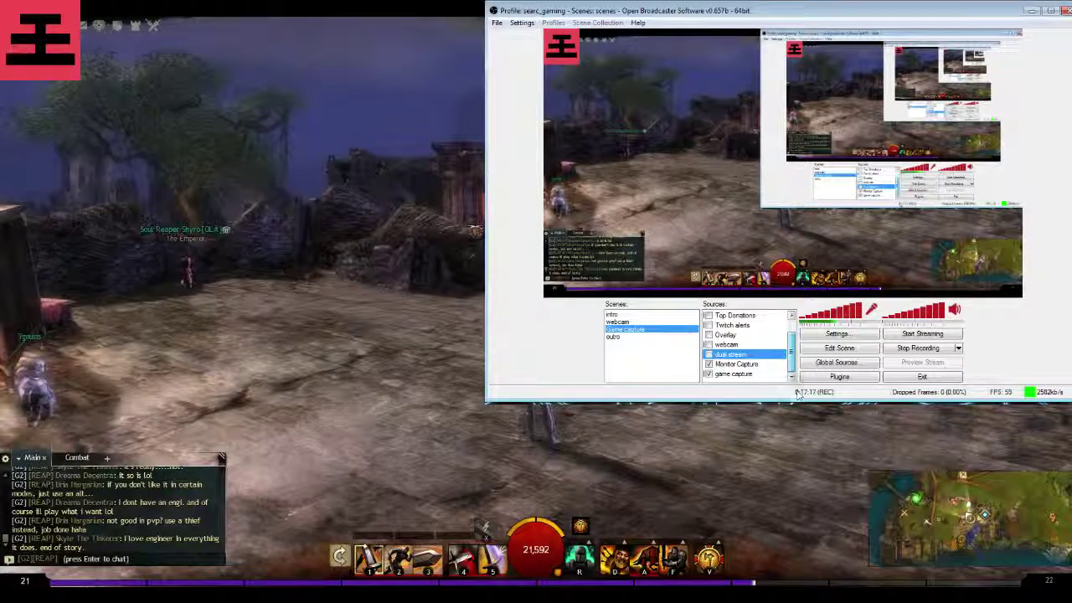
- Examine the Twitch alerts source and the sources below it in the Game capture scene
left_click(756, 325)
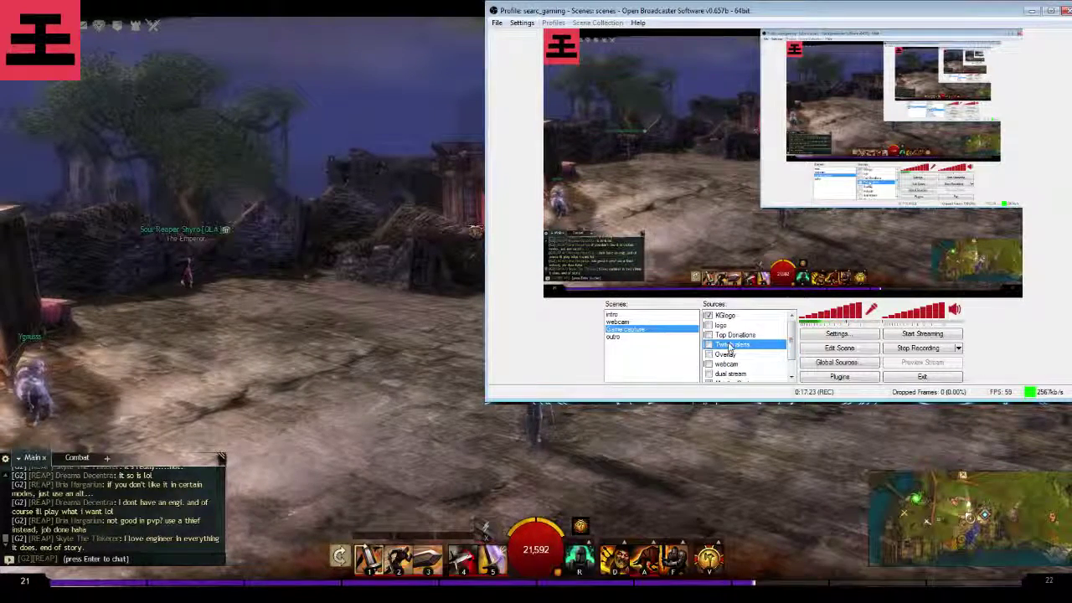
scroll(632, 362, "down", 1)
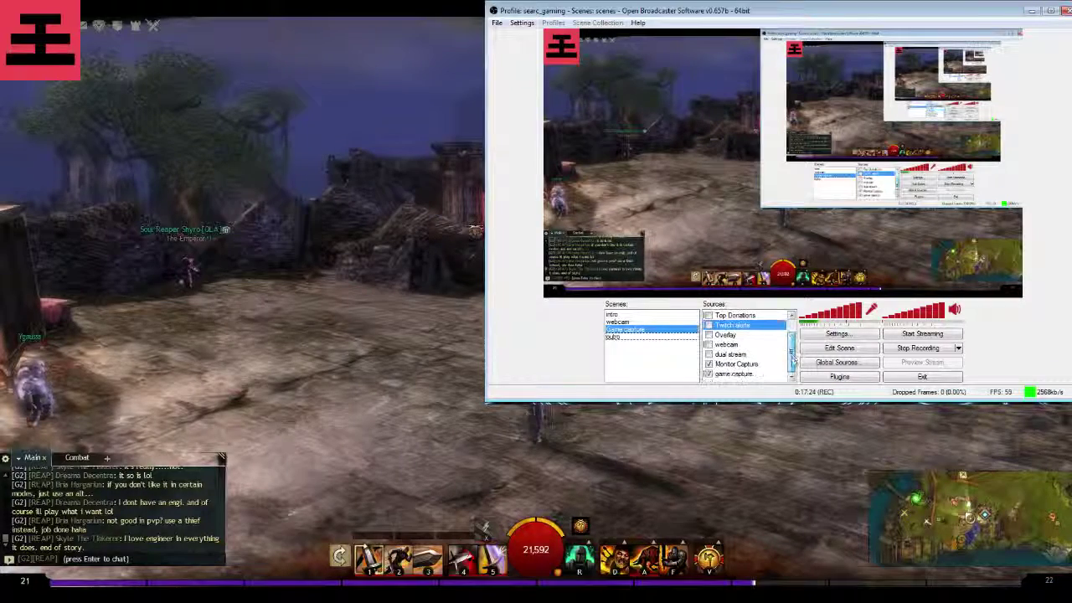